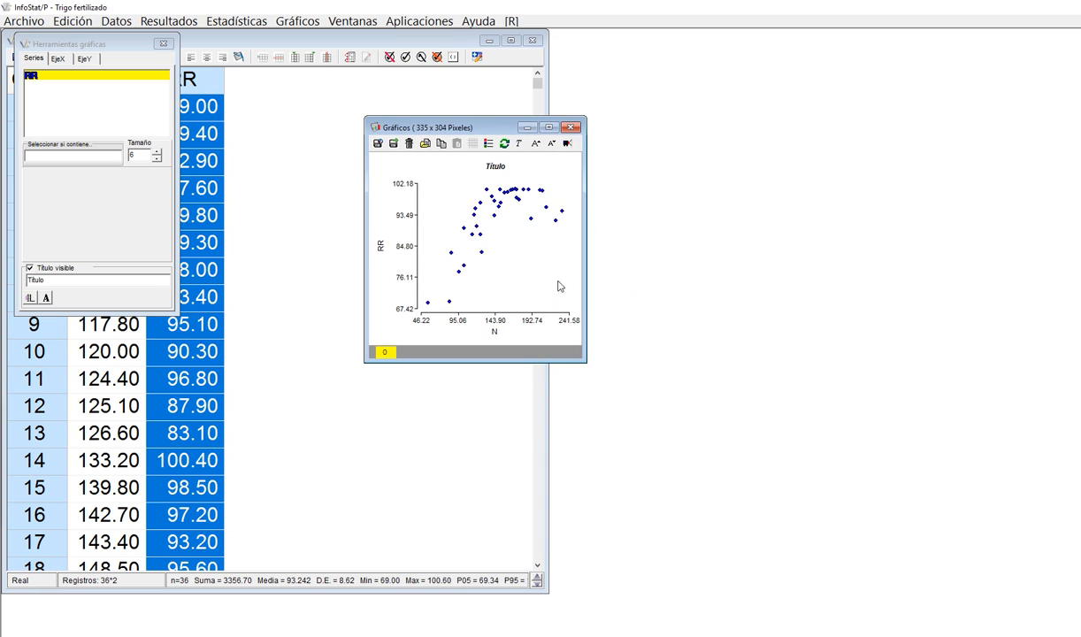
Enlarge the RR versus N scatter plot window to about 606 x 590 pixels and increase its point and text sizes.
left_click_drag(588, 367, 760, 549)
scroll(671, 461, "up", 5)
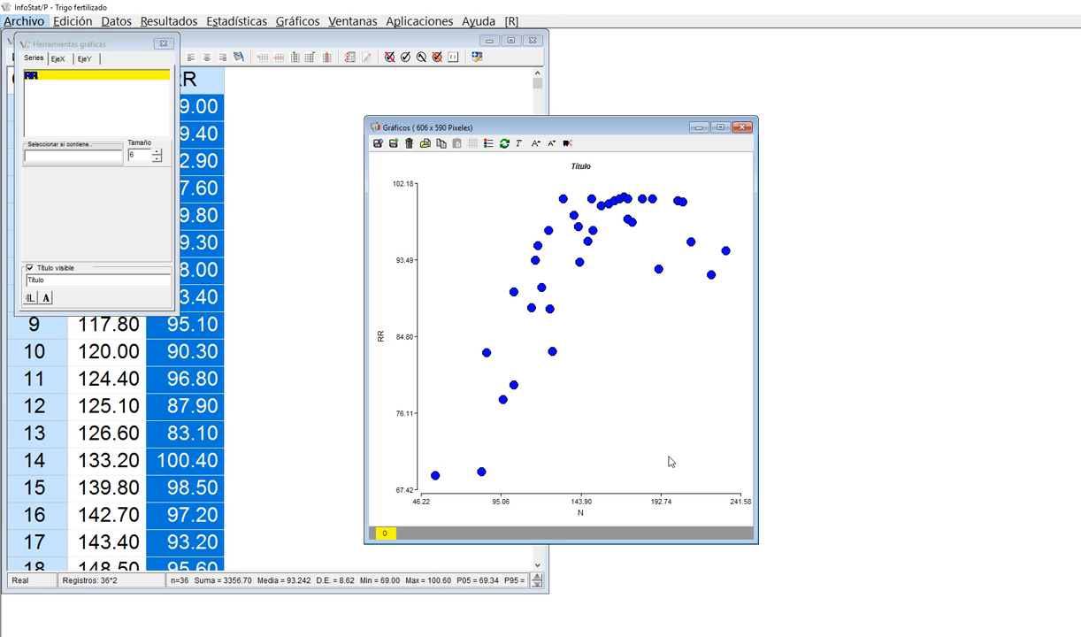
scroll(671, 462, "up", 2)
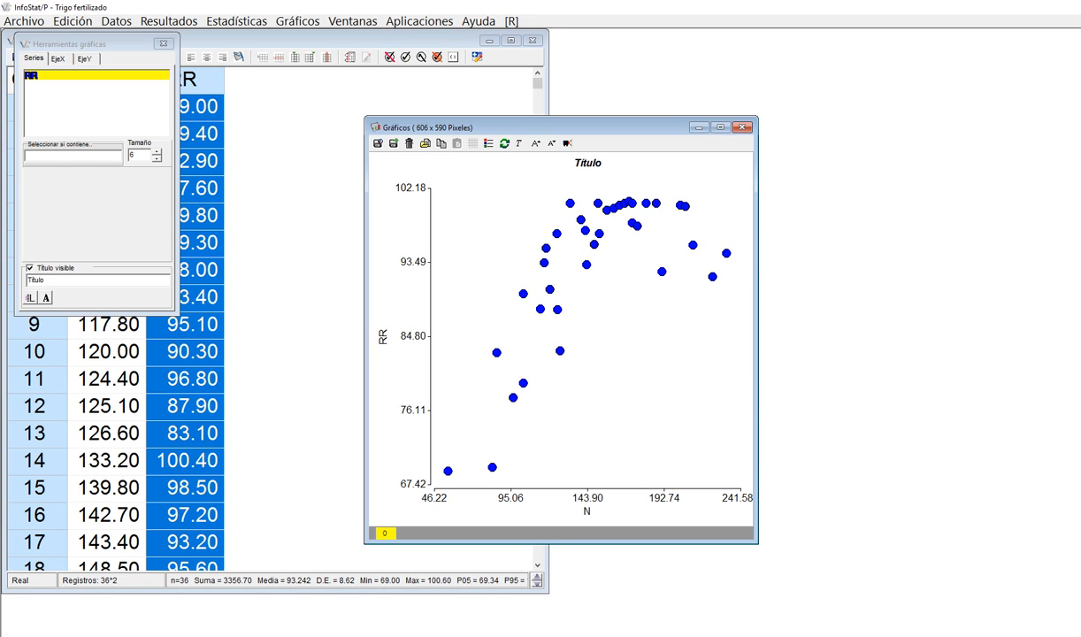
Draw a rising line, a flat plateau and a circled breakpoint near N = 143.90 over the scatter plot, and clear the annotations.
left_click_drag(463, 475, 583, 244)
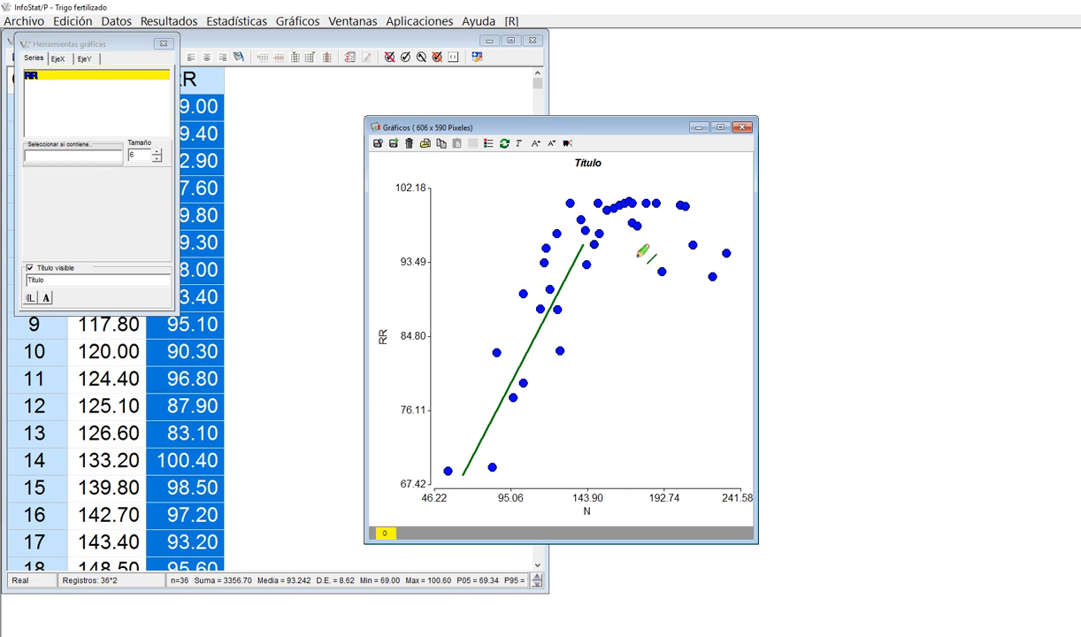
left_click_drag(585, 236, 730, 233)
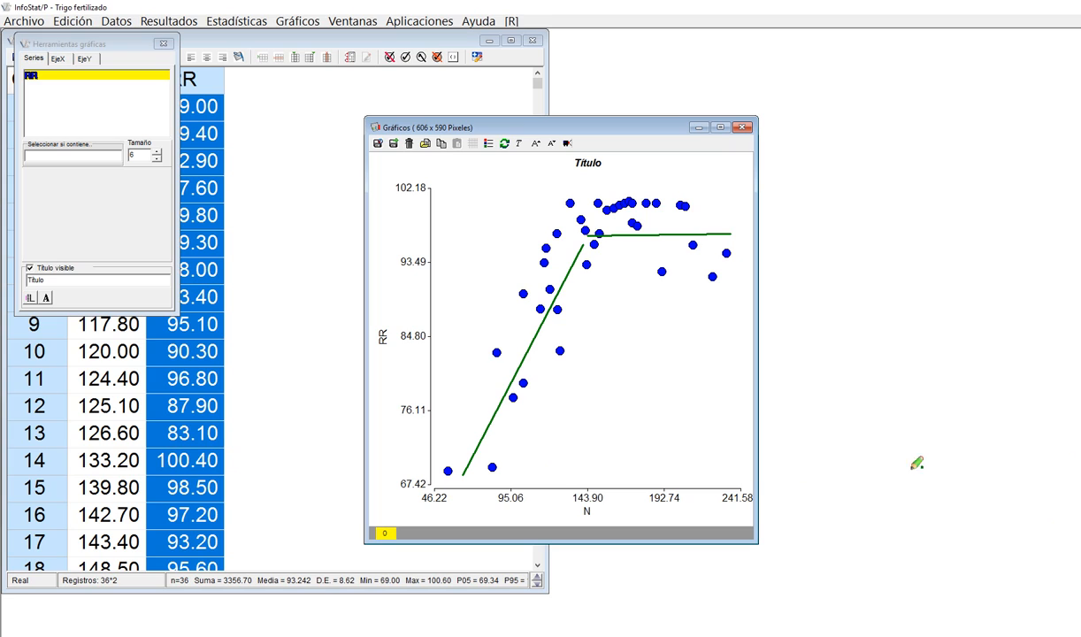
left_click_drag(571, 478, 594, 463)
left_click_drag(580, 486, 591, 476)
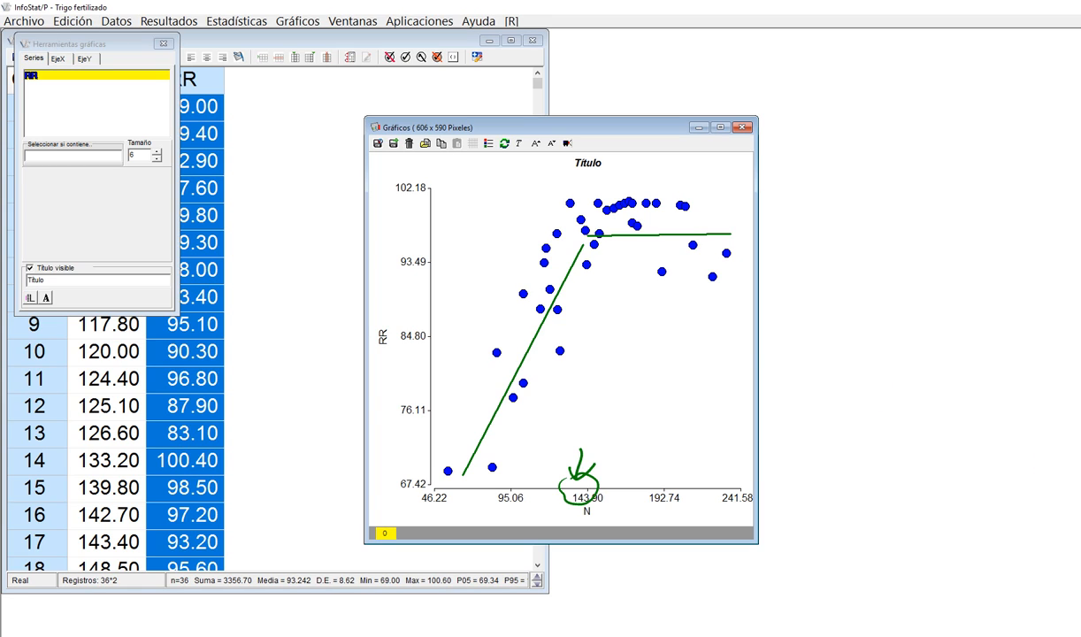
key("Escape")
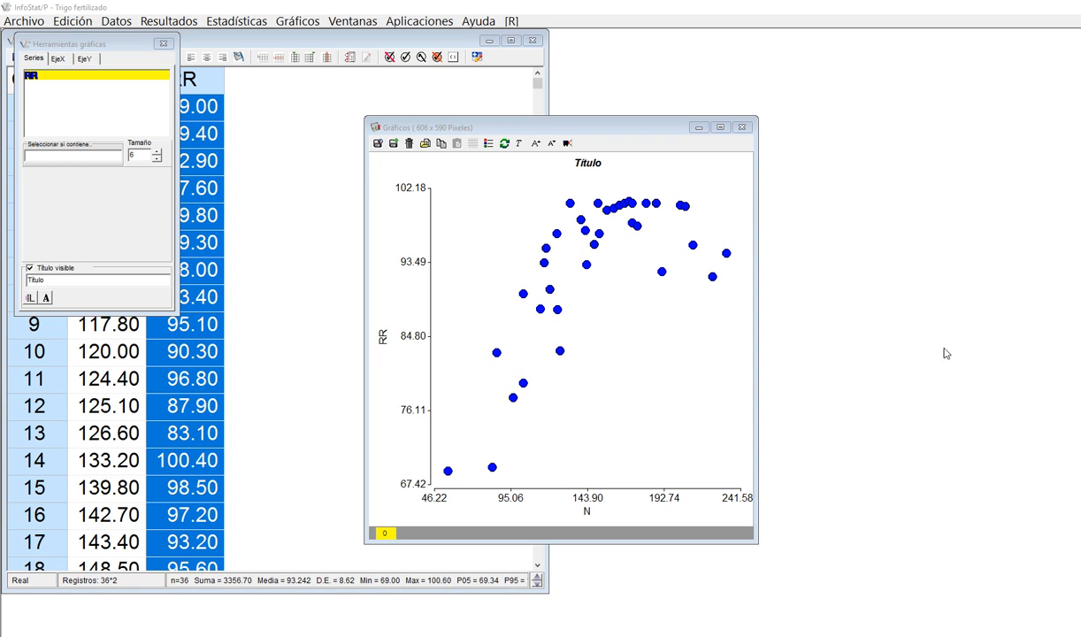
Move the plot to free space beside it and handwrite the linear model y = β0 + β1x there.
left_click_drag(639, 134, 505, 76)
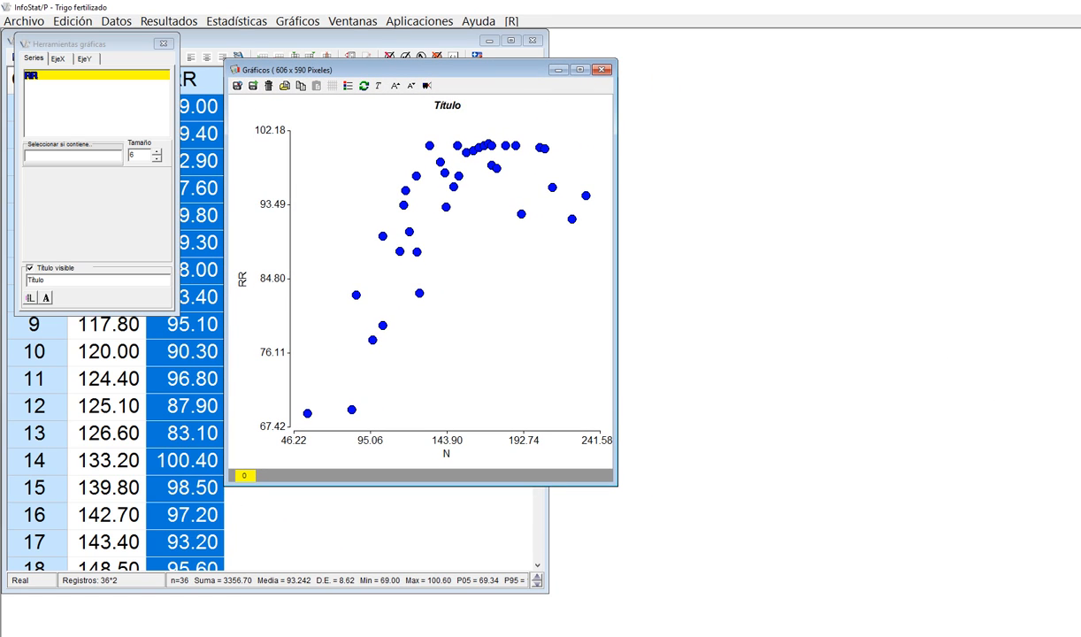
mouse_move(640, 194)
left_mouse_down()
mouse_move(656, 214)
mouse_move(635, 258)
left_mouse_up()
left_click_drag(674, 211, 688, 210)
left_click_drag(675, 219, 741, 208)
mouse_move(733, 199)
left_mouse_down()
mouse_move(817, 202)
mouse_move(798, 202)
left_mouse_up()
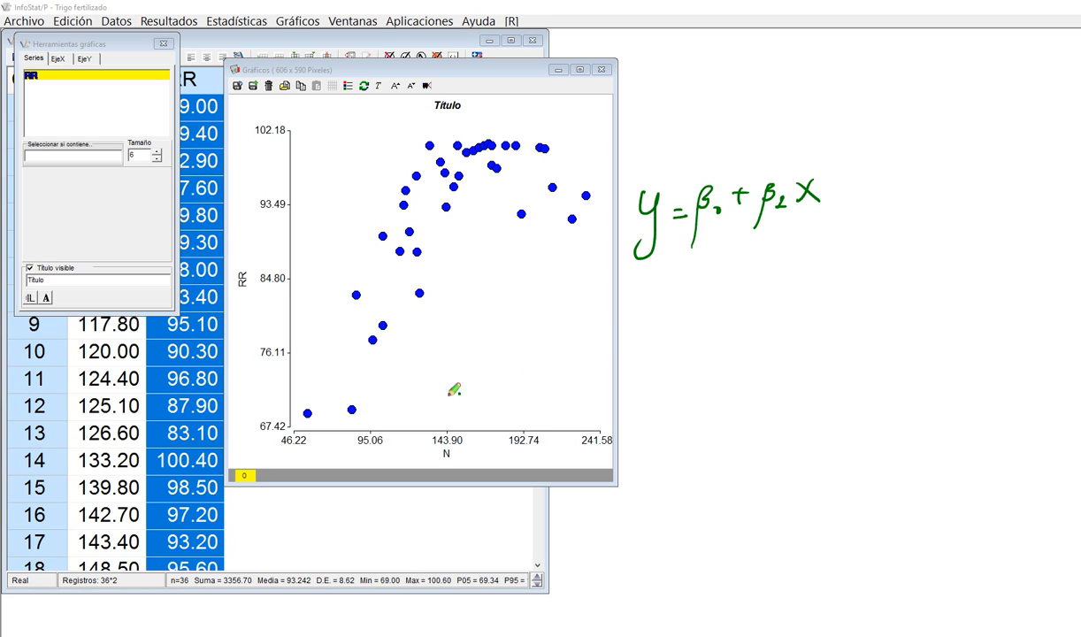
Sketch the rising segment over the points and mark its end on the N axis with a circled β3.
mouse_move(326, 406)
left_mouse_down()
mouse_move(355, 310)
mouse_move(450, 170)
left_mouse_up()
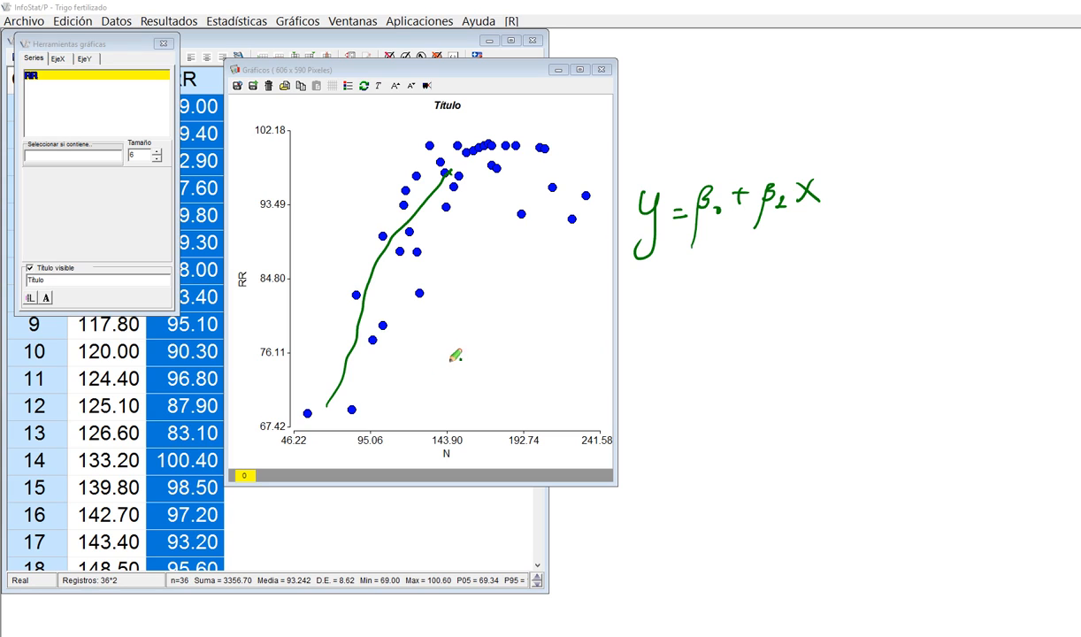
left_click_drag(459, 424, 461, 435)
mouse_move(457, 517)
left_mouse_down()
mouse_move(461, 471)
mouse_move(475, 478)
left_mouse_up()
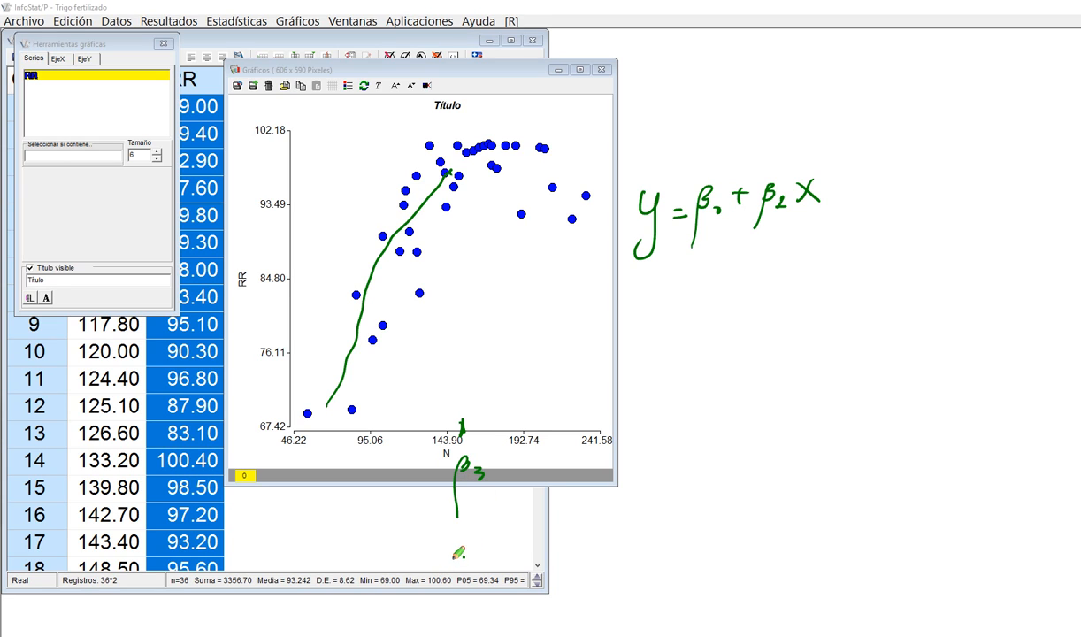
left_click_drag(445, 453, 449, 455)
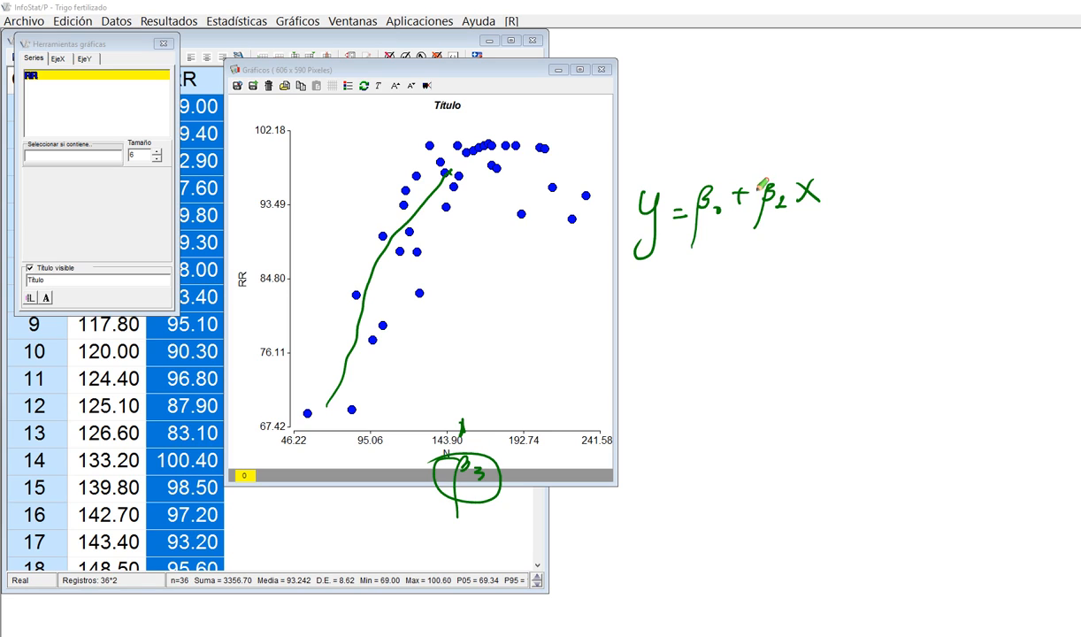
Relabel the breakpoint as β2 and extend the handwritten equation with the condition (x < β2) on the slope term.
left_click_drag(756, 175, 746, 215)
mouse_move(815, 180)
left_mouse_down()
mouse_move(812, 206)
mouse_move(847, 205)
left_mouse_up()
mouse_move(847, 183)
left_mouse_down()
mouse_move(834, 206)
mouse_move(886, 191)
left_mouse_up()
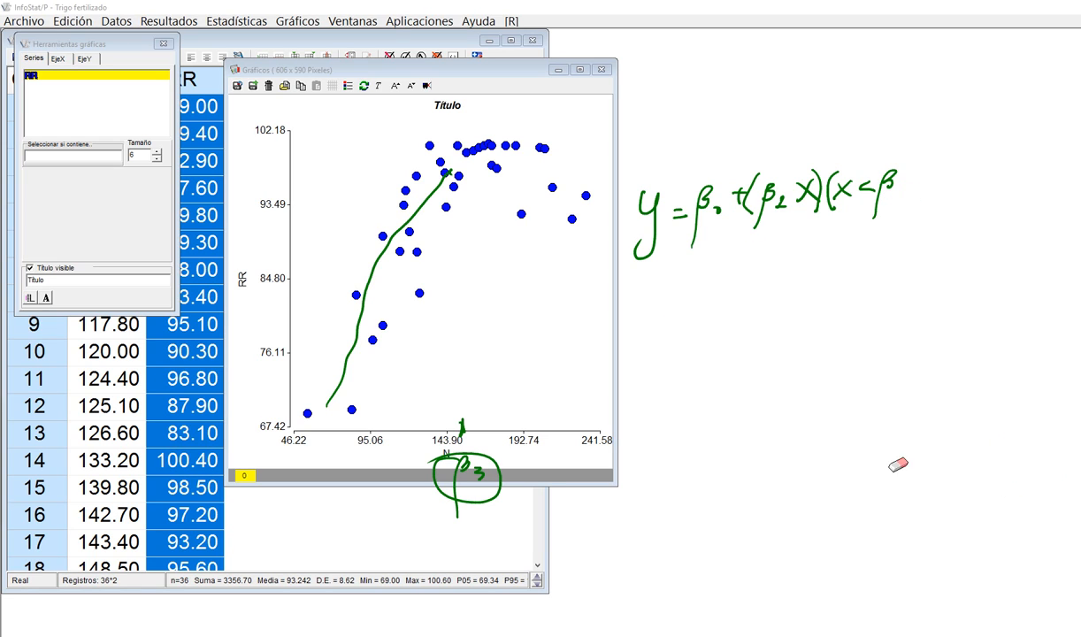
left_click(486, 472)
left_click_drag(478, 468, 500, 483)
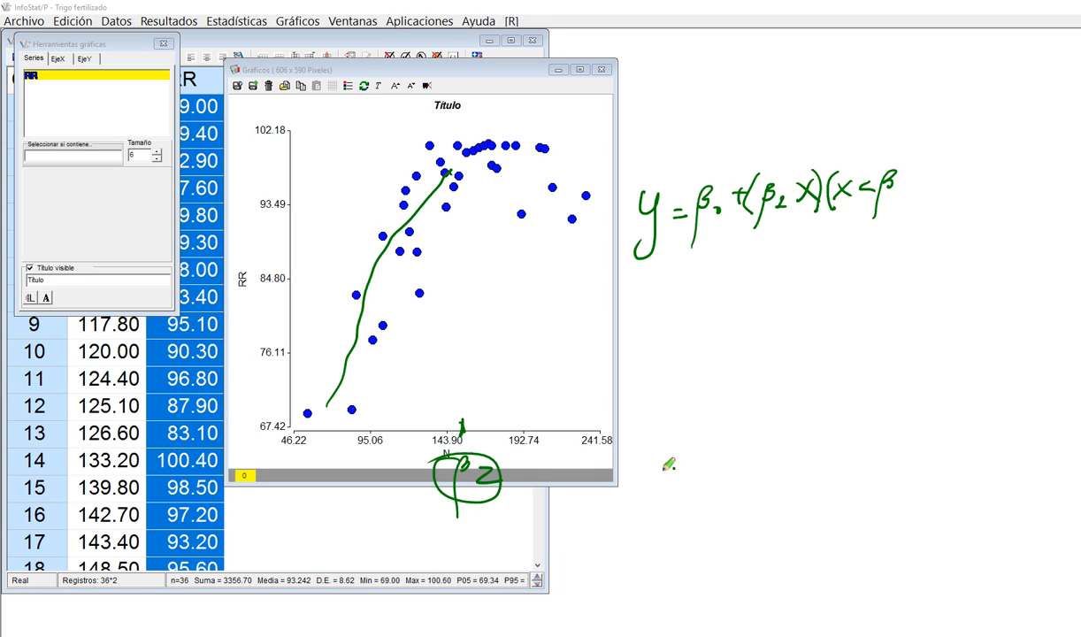
left_click_drag(896, 179, 911, 192)
left_click_drag(911, 153, 918, 218)
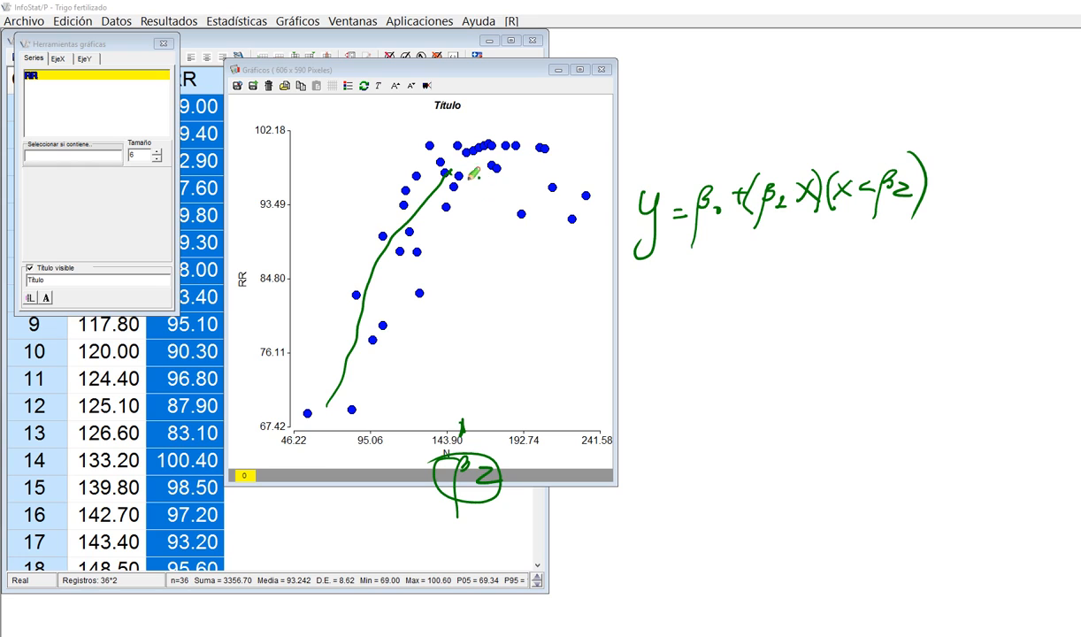
Sketch the plateau over the points, add the term + β1·β2(x ≥ β2) to the handwritten equation, and clear all annotations.
left_click_drag(451, 169, 575, 178)
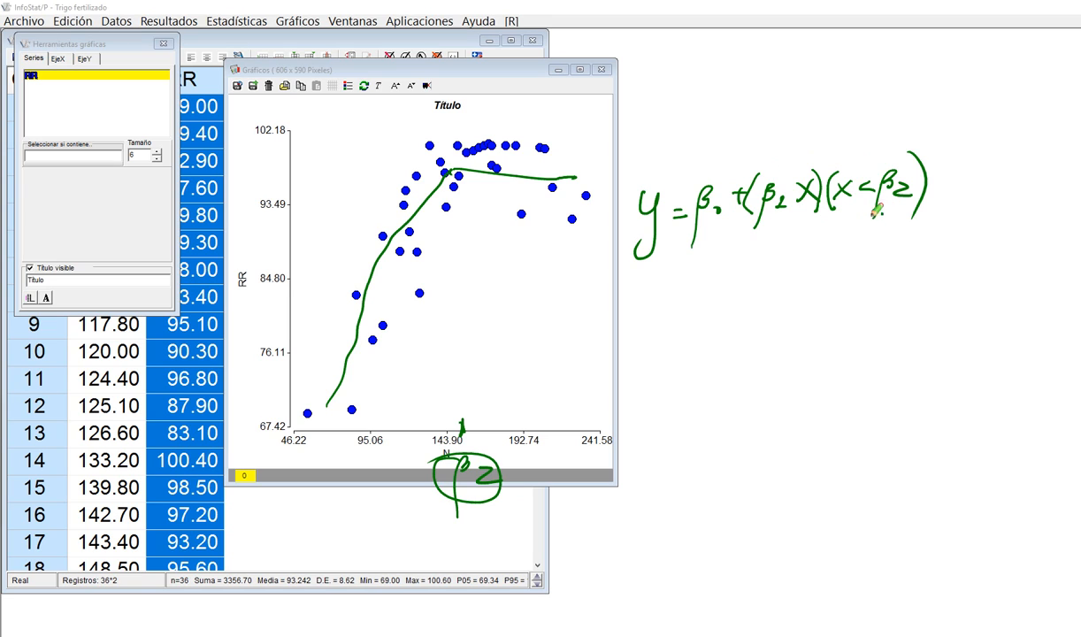
mouse_move(753, 263)
left_mouse_down()
mouse_move(750, 288)
mouse_move(762, 271)
left_mouse_up()
mouse_move(780, 307)
left_mouse_down()
mouse_move(792, 276)
mouse_move(813, 275)
left_mouse_up()
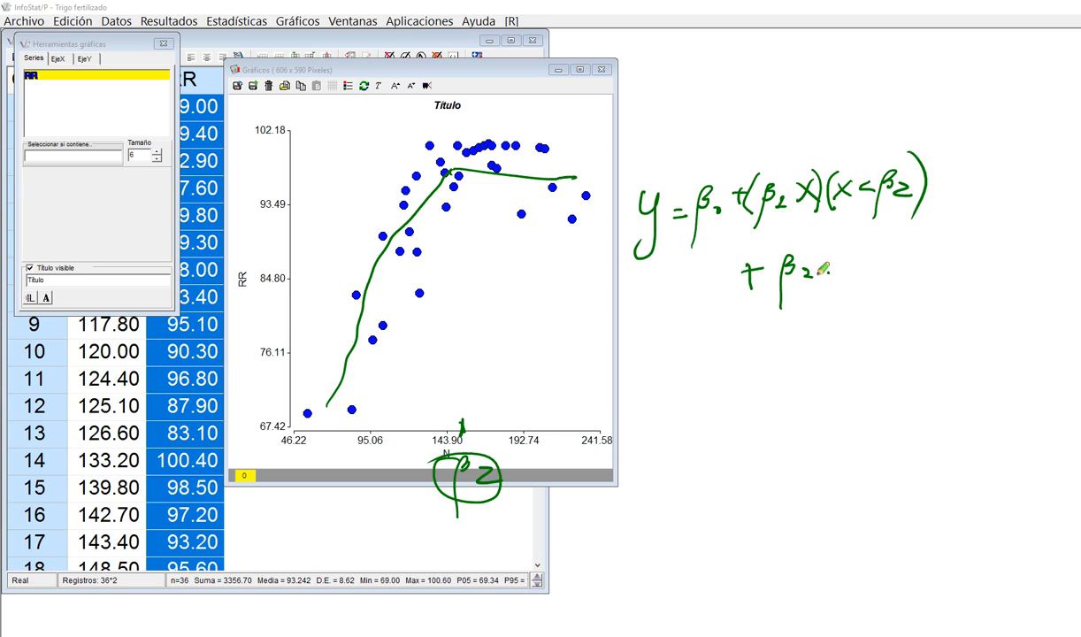
left_click(826, 265)
mouse_move(828, 295)
left_mouse_down()
mouse_move(830, 250)
mouse_move(849, 269)
left_mouse_up()
mouse_move(851, 264)
left_mouse_down()
mouse_move(875, 276)
mouse_move(924, 243)
mouse_move(929, 258)
mouse_move(943, 258)
left_mouse_up()
left_click_drag(948, 215, 952, 252)
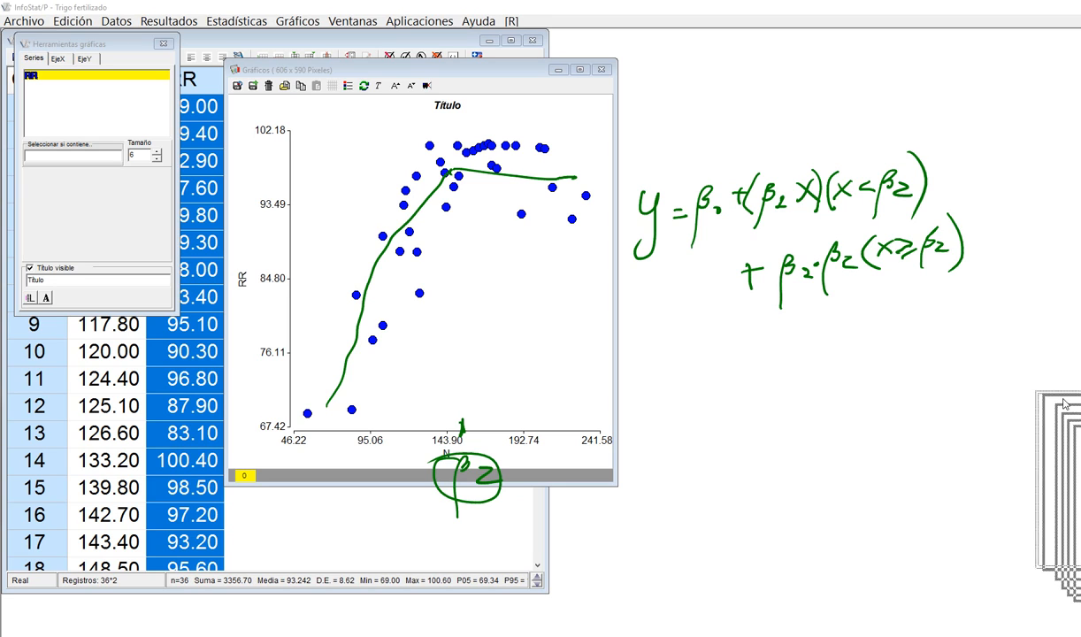
key("Escape")
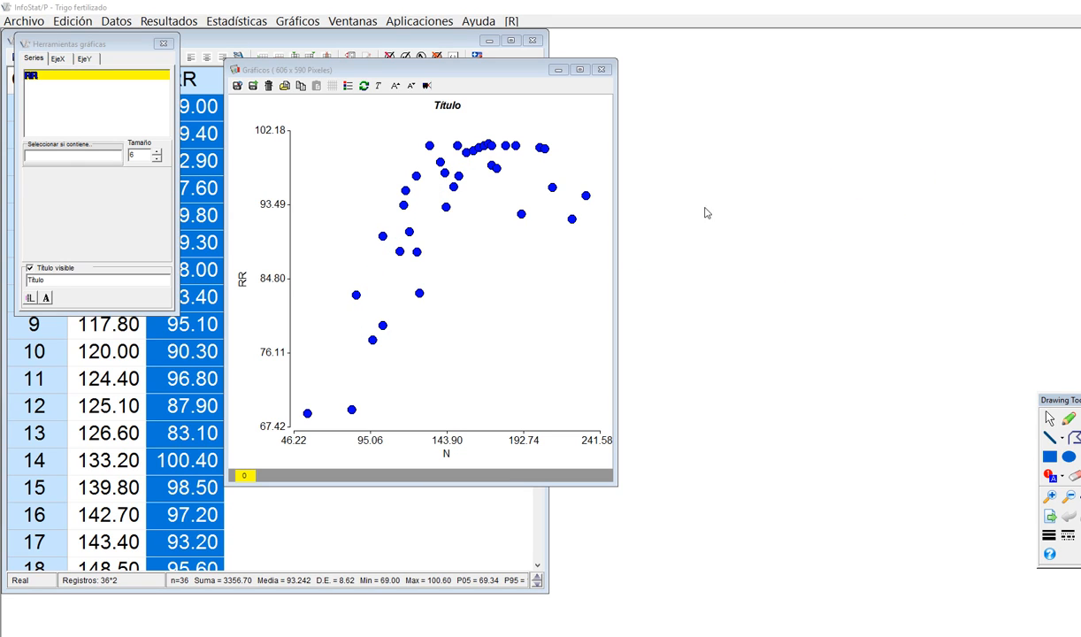
Start a nonlinear regression analysis with RR as the dependent variable and N as the regressor.
left_click(233, 22)
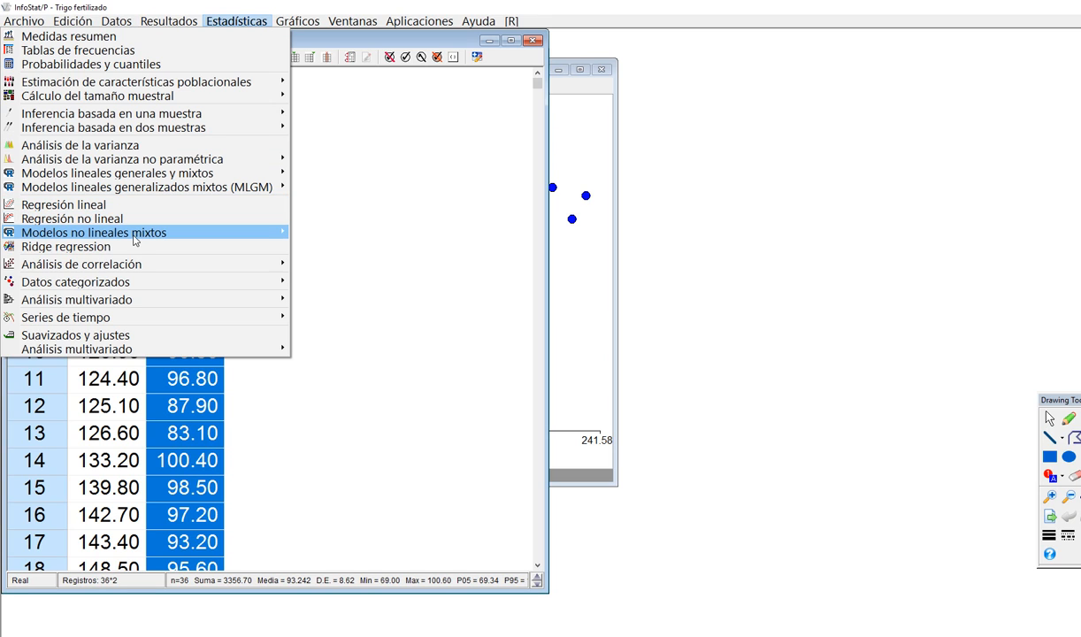
mouse_move(134, 237)
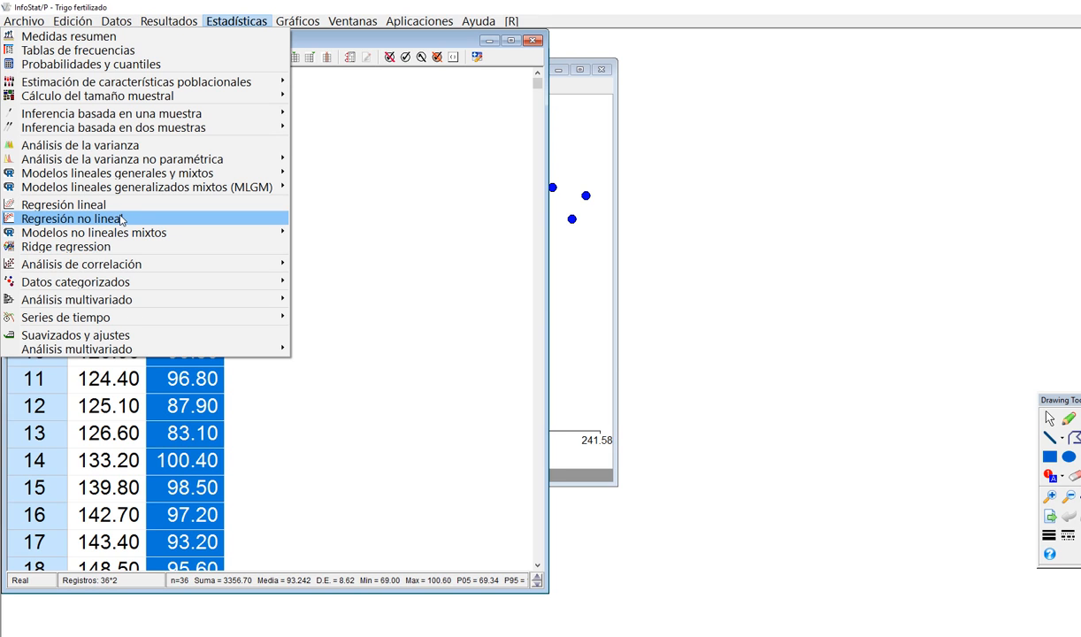
left_click(121, 219)
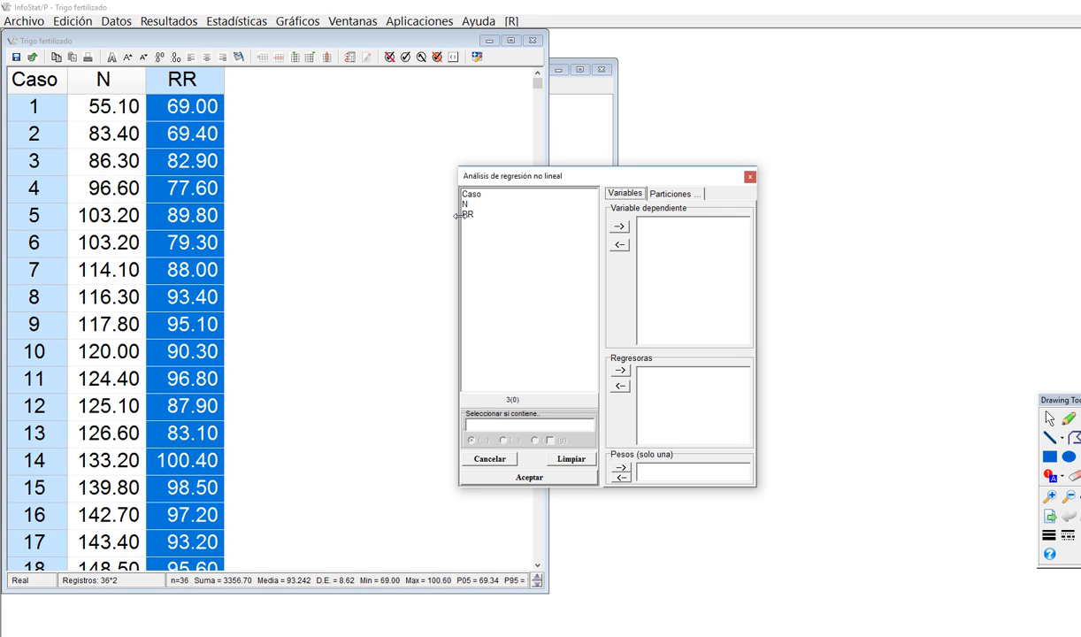
left_click_drag(535, 179, 351, 94)
left_click(288, 128)
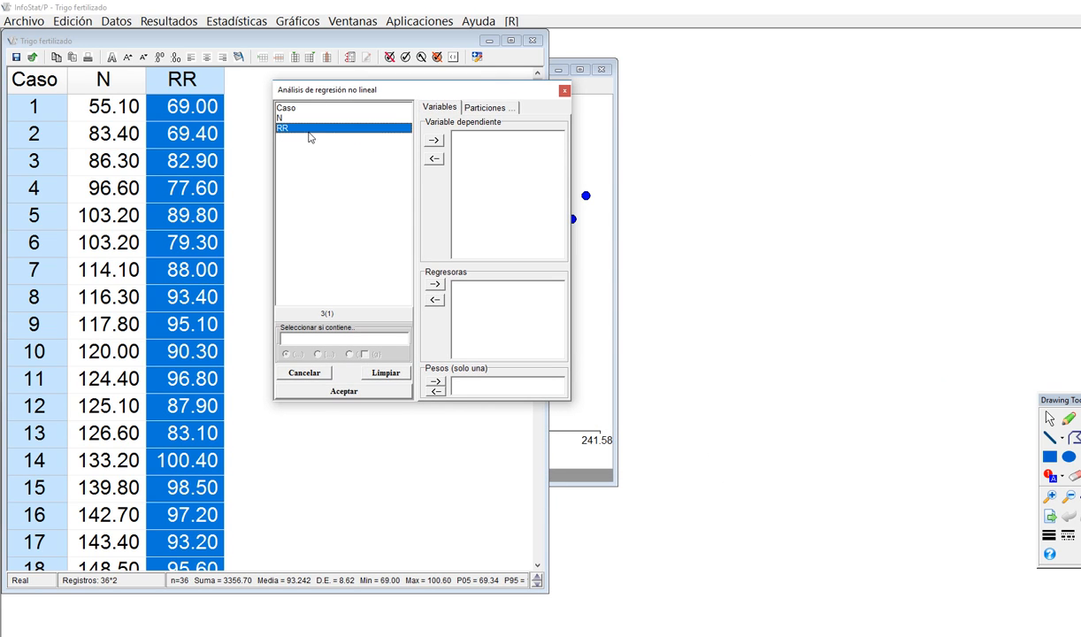
left_click(434, 142)
left_click(285, 117)
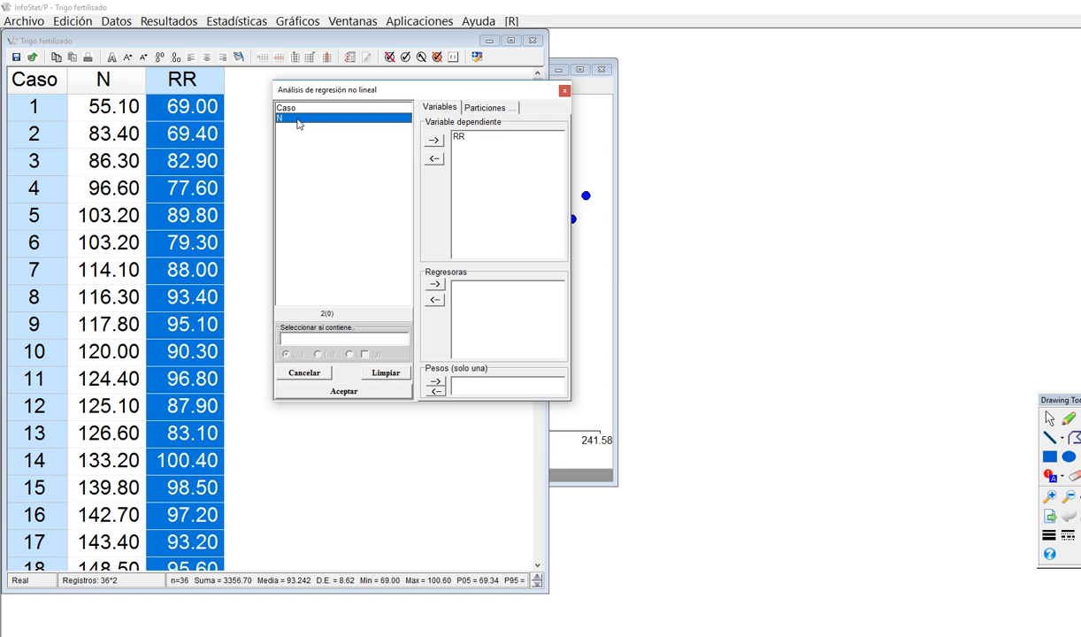
left_click(435, 284)
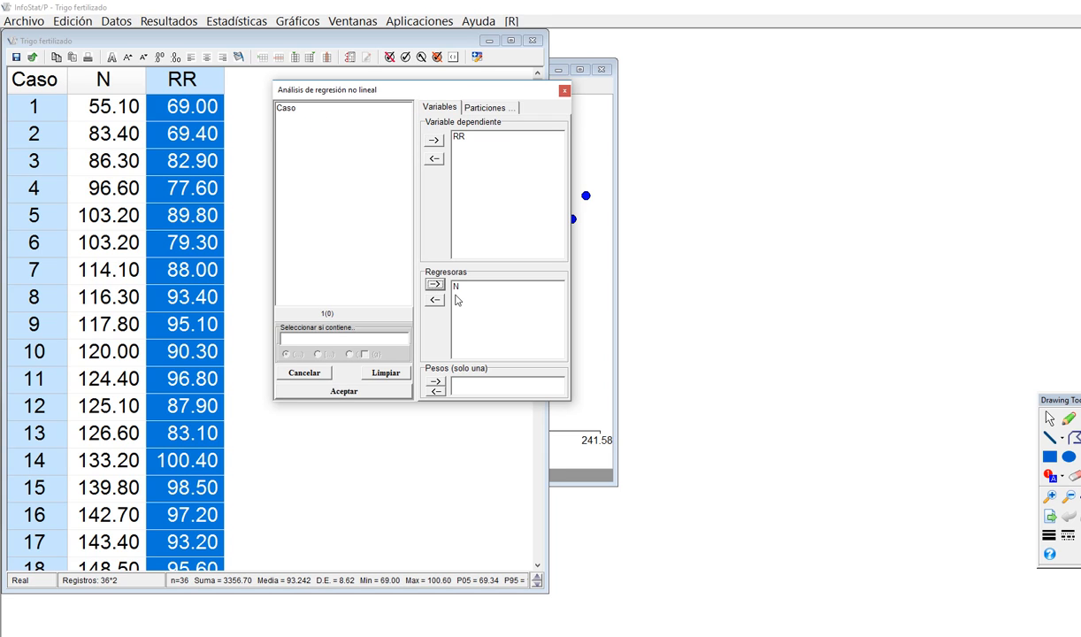
left_click(344, 390)
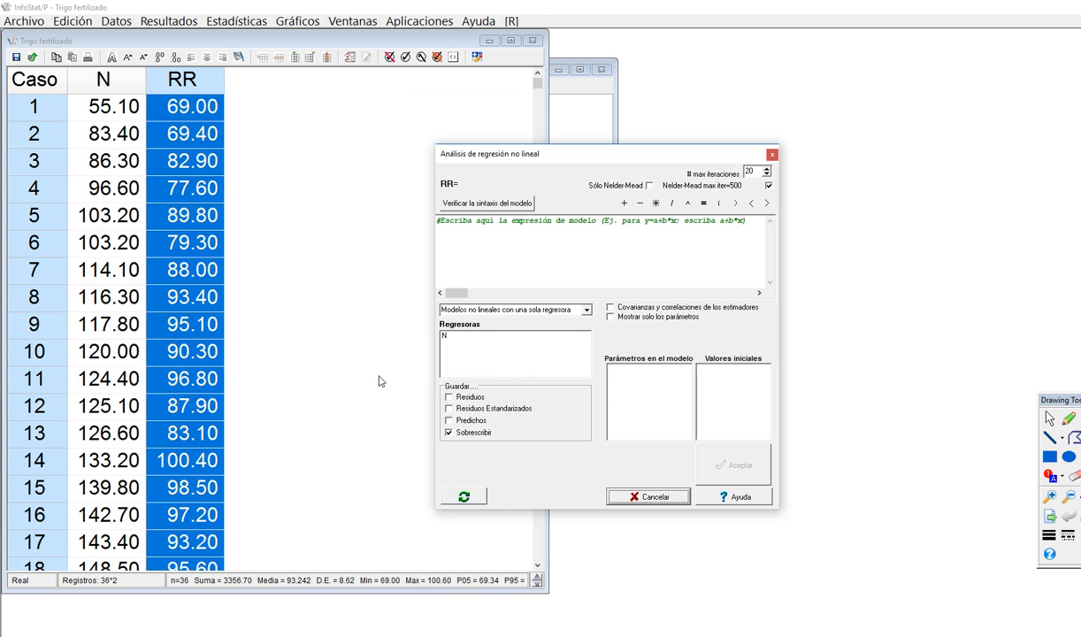
Enlarge the nonlinear regression dialog and delete the placeholder text from the model expression.
left_click_drag(565, 153, 431, 110)
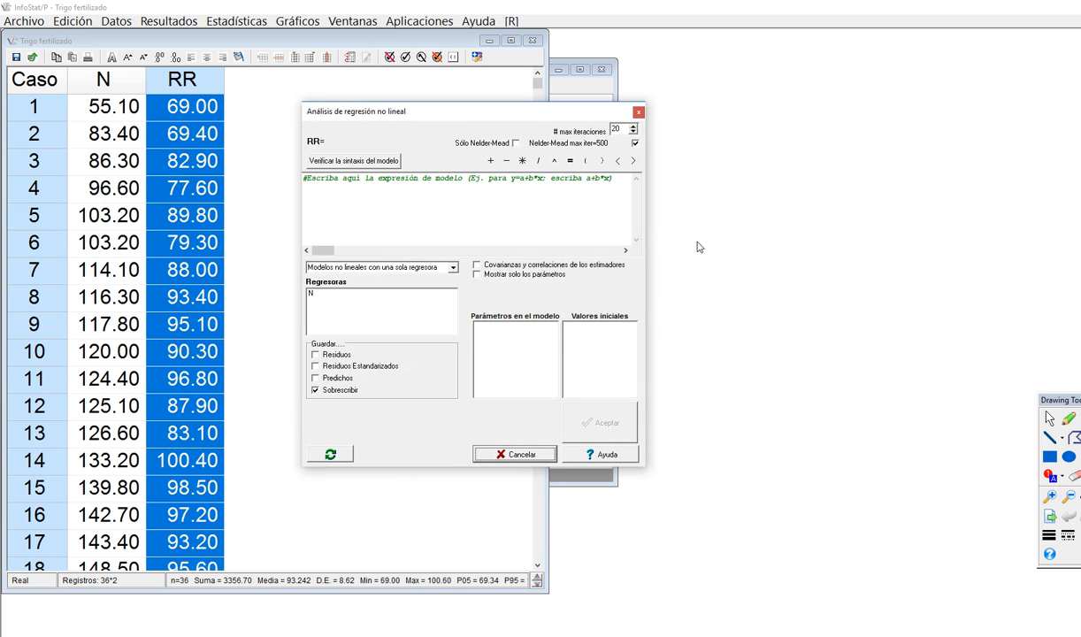
left_click_drag(643, 231, 714, 230)
left_click_drag(414, 469, 410, 565)
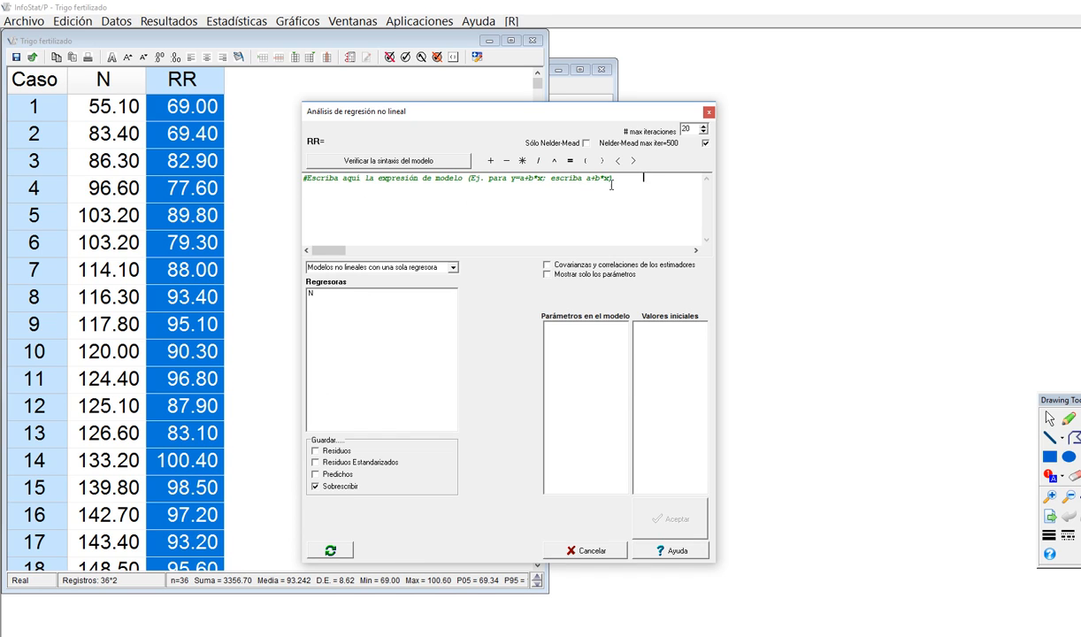
left_click_drag(640, 178, 261, 182)
left_click(460, 231)
scroll(460, 231, "up", 4)
left_click_drag(313, 188, 838, 200)
key("Delete")
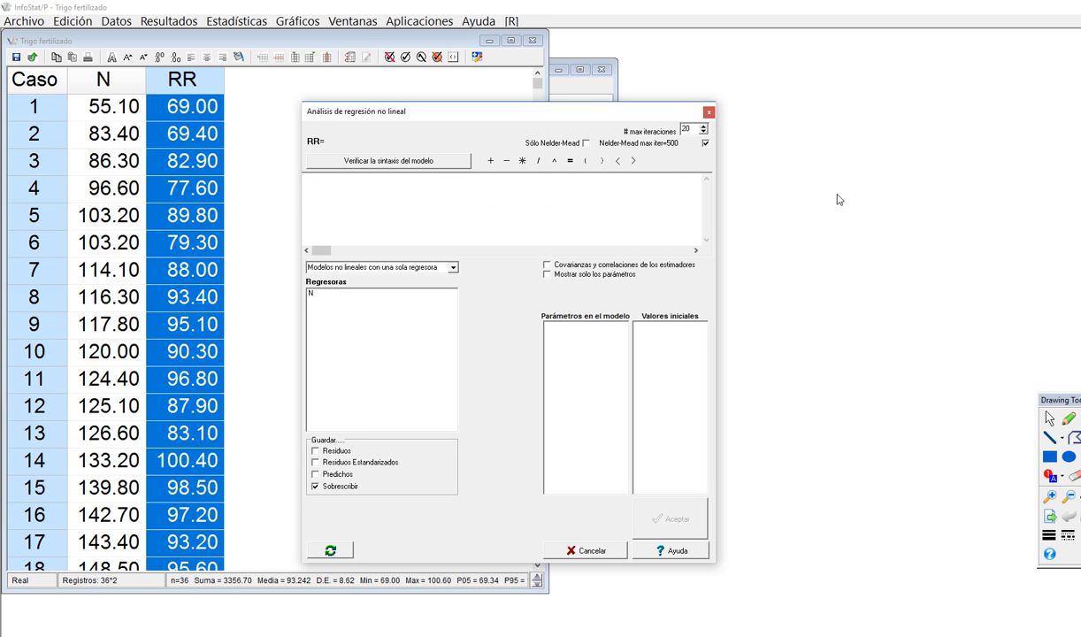
Enter the model expression b0+(b1*N)*(N<b2)+(b1*b2)*(N>=b2) for RR.
type("b0+(b1*N)*(N<b")
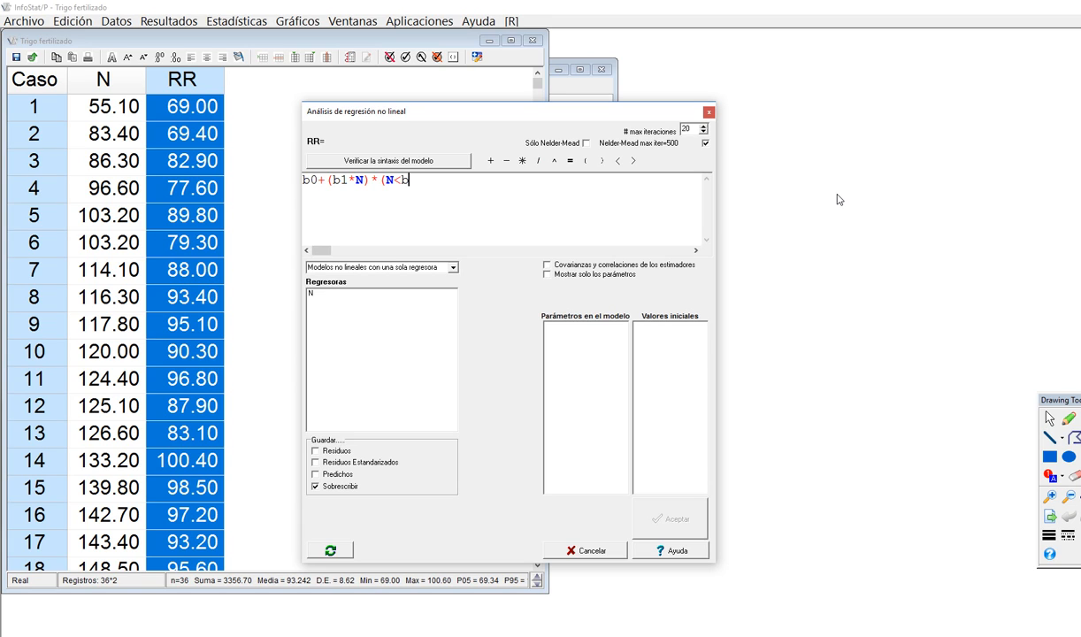
type("2)+(b1*b2)")
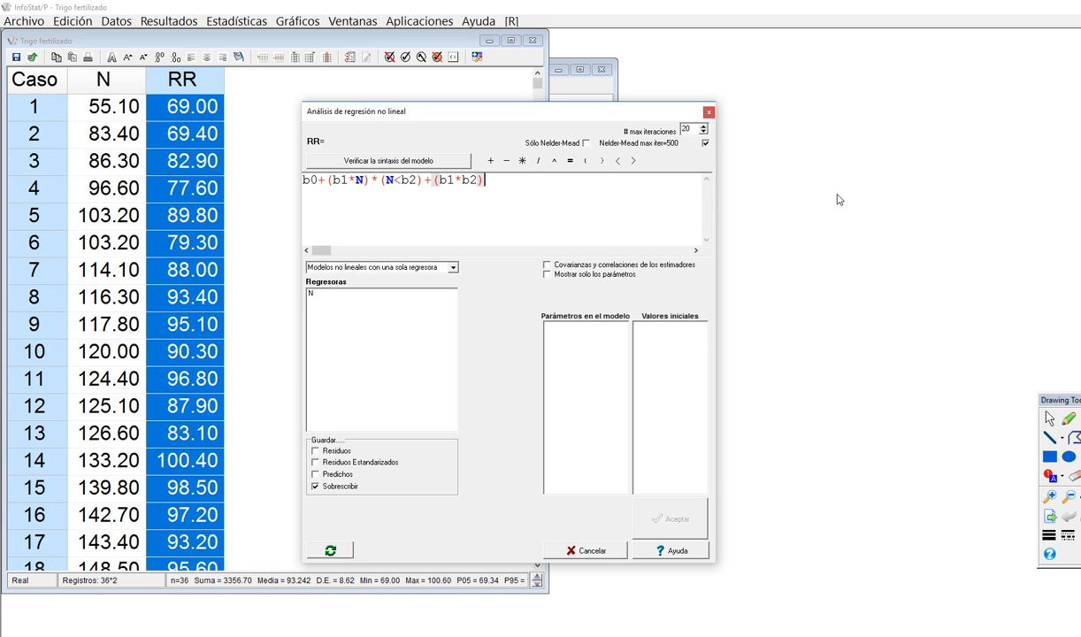
type("*(N>=b2)")
Highlight the conditions (N>=b2) and (N<b2) in the model expression to examine how each one switches its term on.
key("shift+Left")
key("shift+Left")
key("shift+Left")
key("shift+Left")
key("shift+Left")
key("shift+Left")
key("shift+Left")
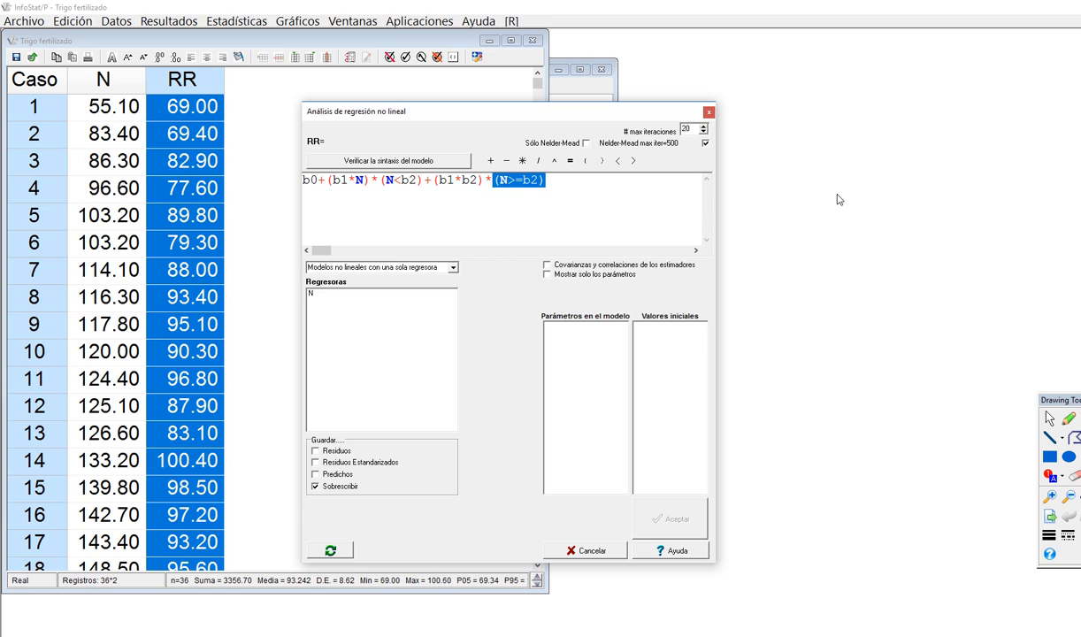
key("Left")
key("Left")
key("Left")
key("Left")
key("Left")
key("Left")
key("Left")
key("Left")
key("Left")
key("Left")
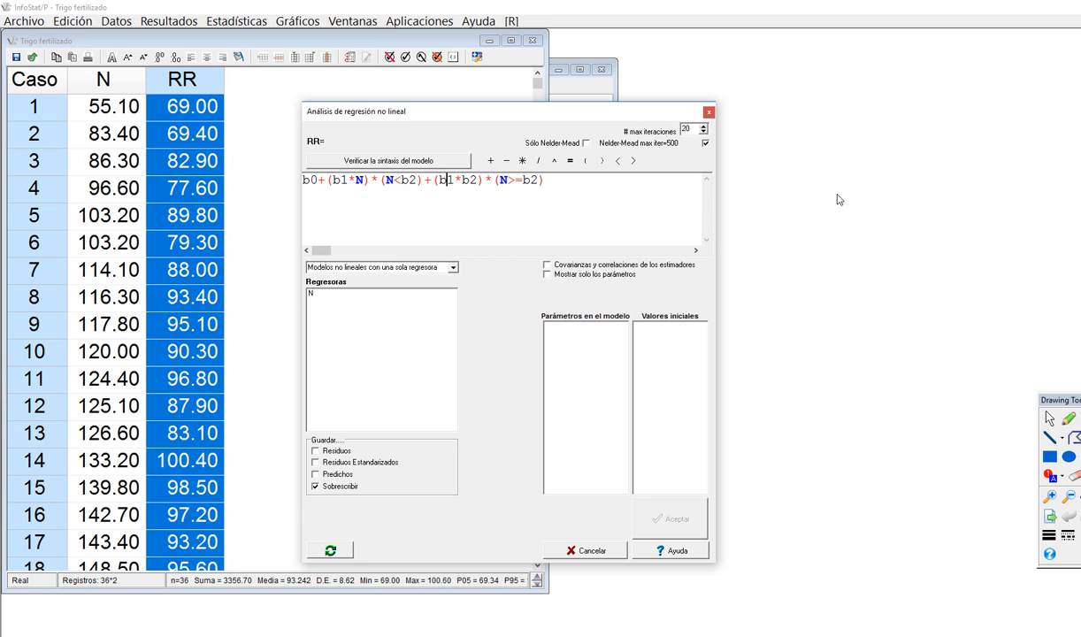
key("shift+Left")
key("shift+Left")
key("shift+Left")
key("shift+Left")
key("shift+Left")
key("shift+Left")
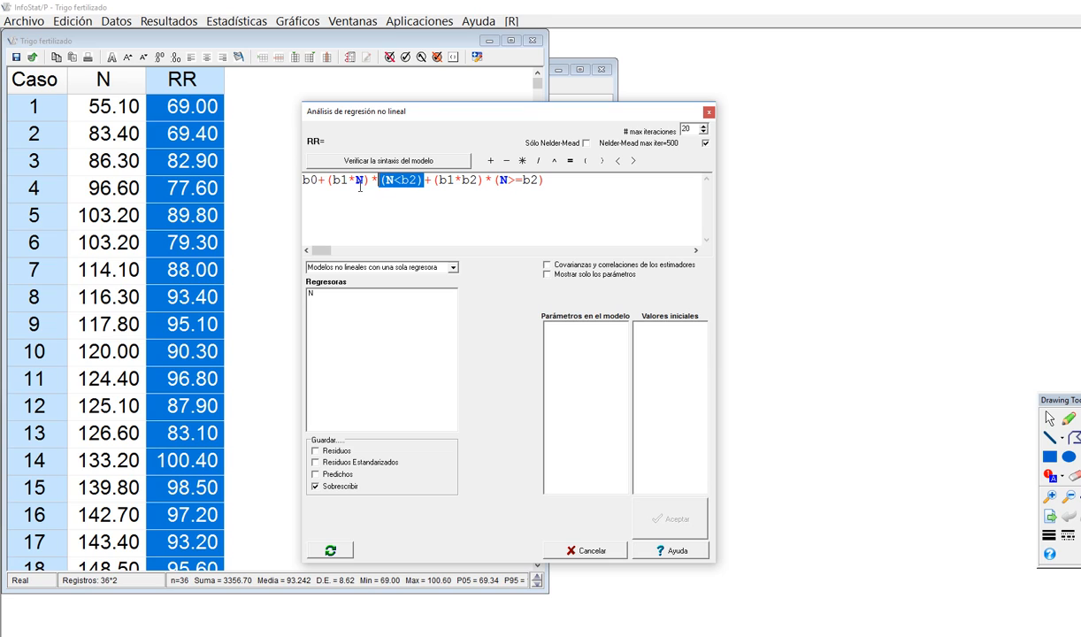
Highlight the term (b1*N)*(N<b2) in the model expression to review the segment below the breakpoint.
left_click_drag(325, 188, 555, 183)
left_click(541, 184)
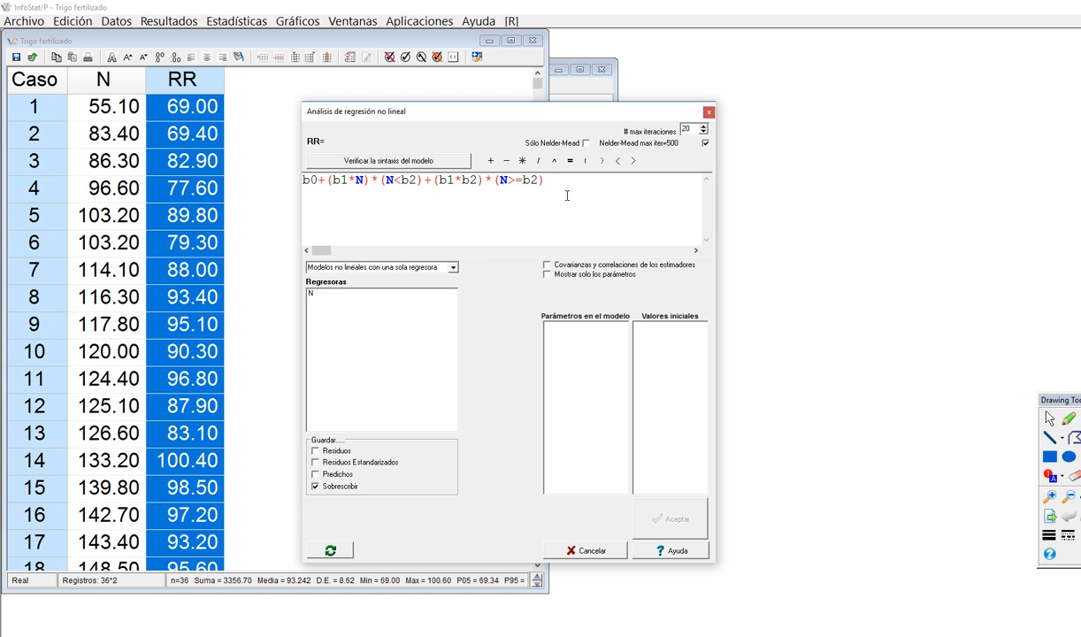
left_click(510, 183)
left_click(425, 182)
left_click_drag(427, 186, 332, 188)
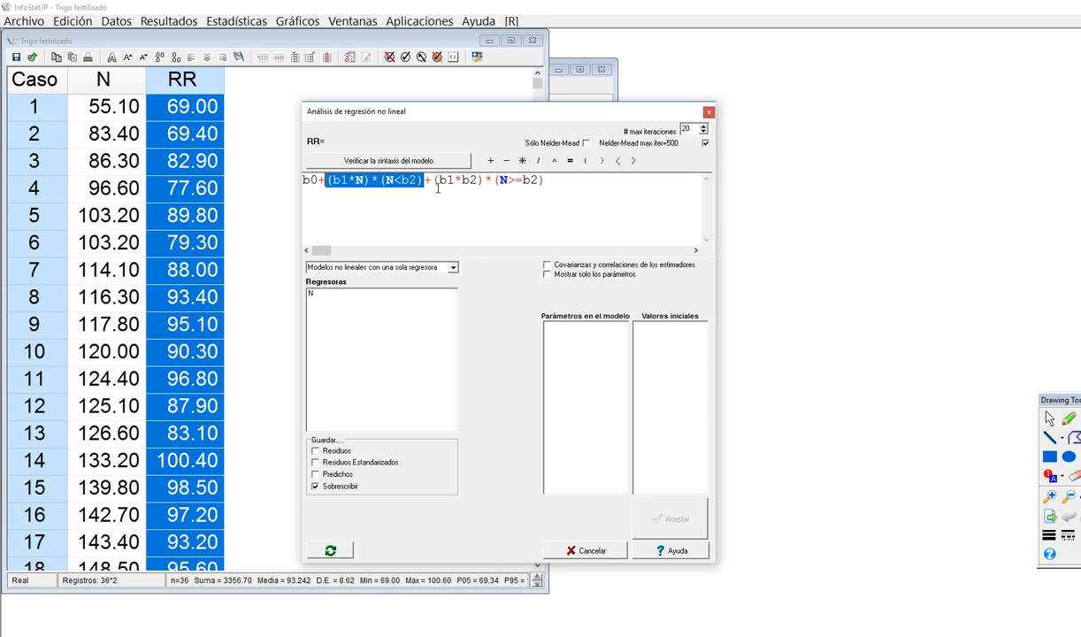
Highlight the condition (N>=b2) and the term (b1*b2) in the model expression to review the plateau segment.
left_click_drag(492, 182, 545, 182)
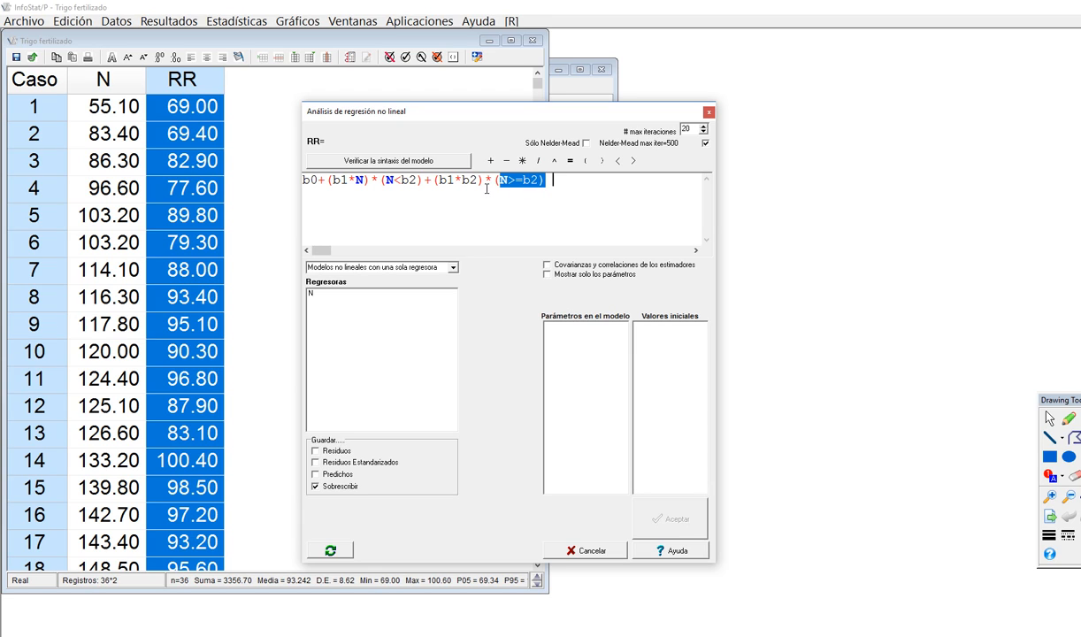
left_click_drag(431, 183, 483, 183)
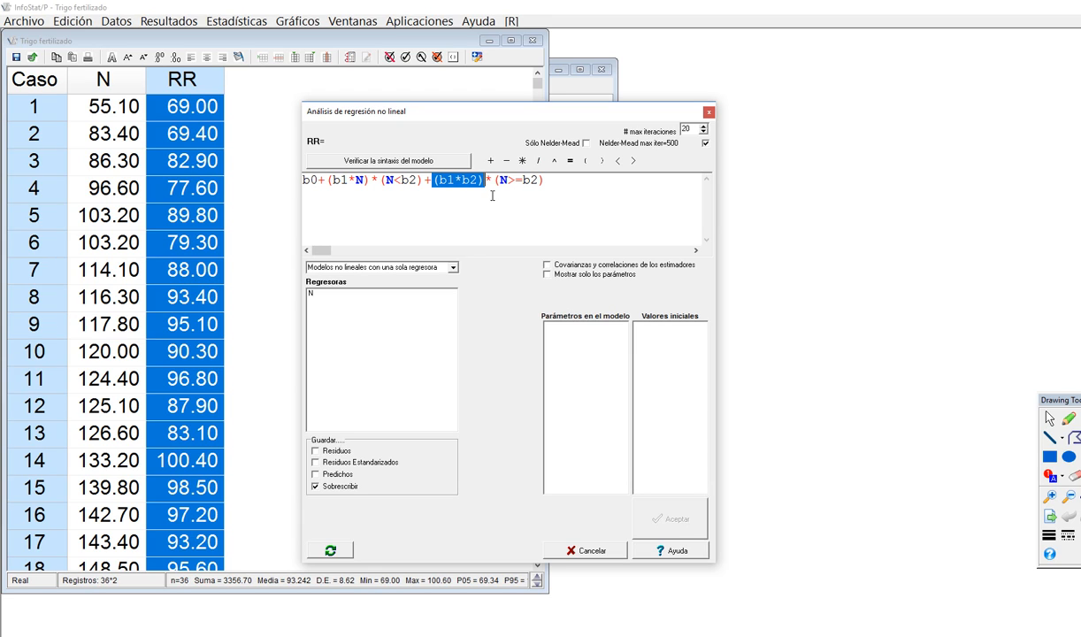
left_click(534, 213)
Verify the syntax of the model expression so its parameters are listed for initial values.
left_click(1050, 457)
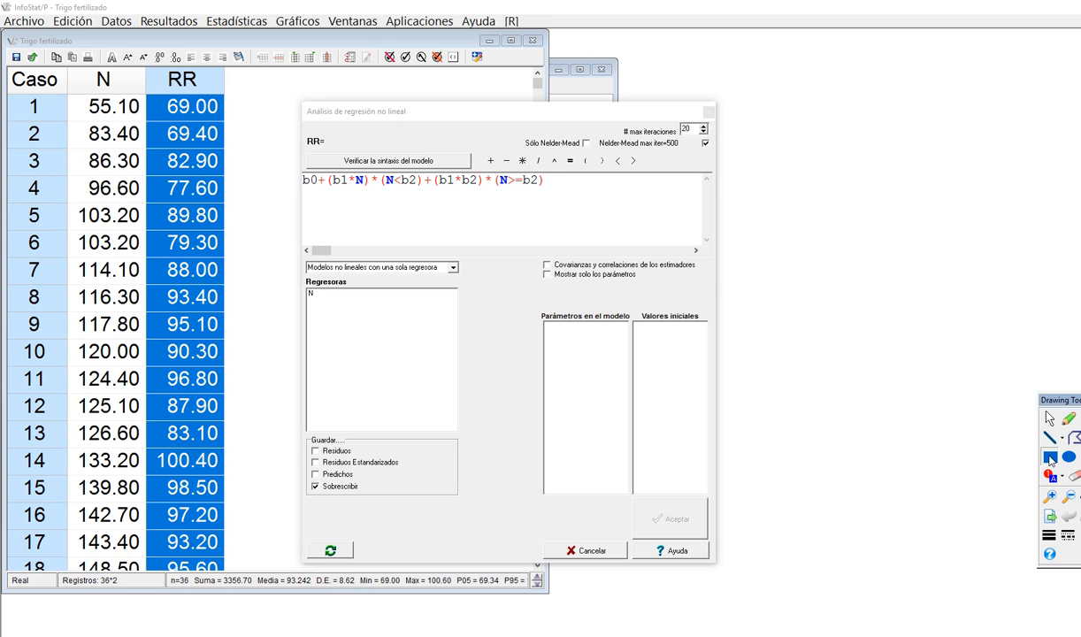
left_click_drag(305, 153, 473, 173)
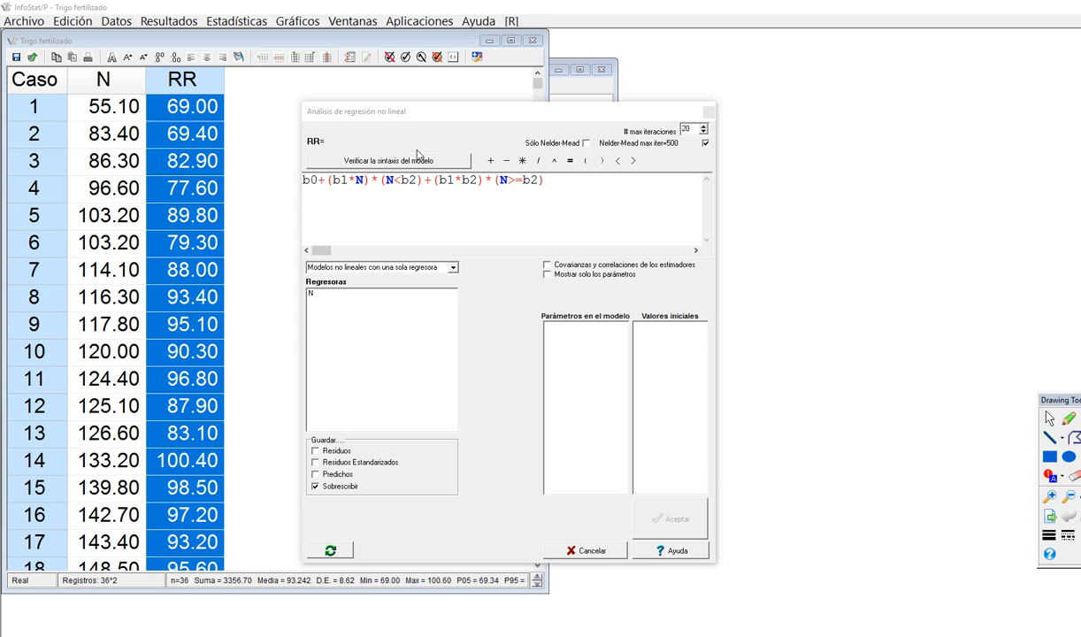
left_click(415, 161)
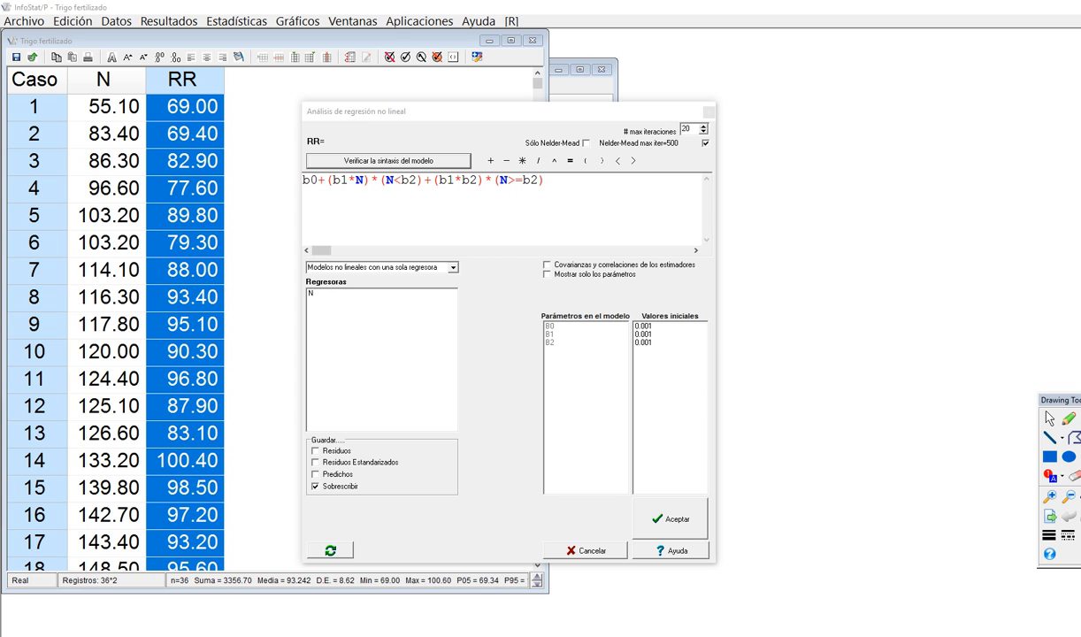
Magnify the parameter list with the Windows Magnifier to examine the initial values of B0, B1 and B2, and close the Magnifier.
key("super+plus")
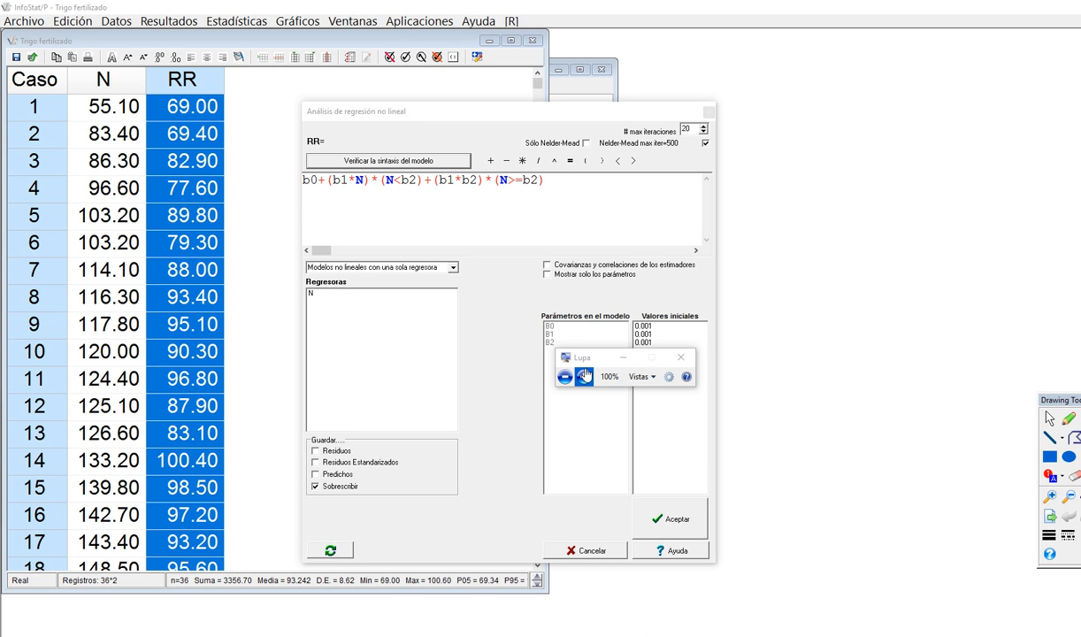
left_click(583, 376)
left_click(584, 376)
left_click(584, 376)
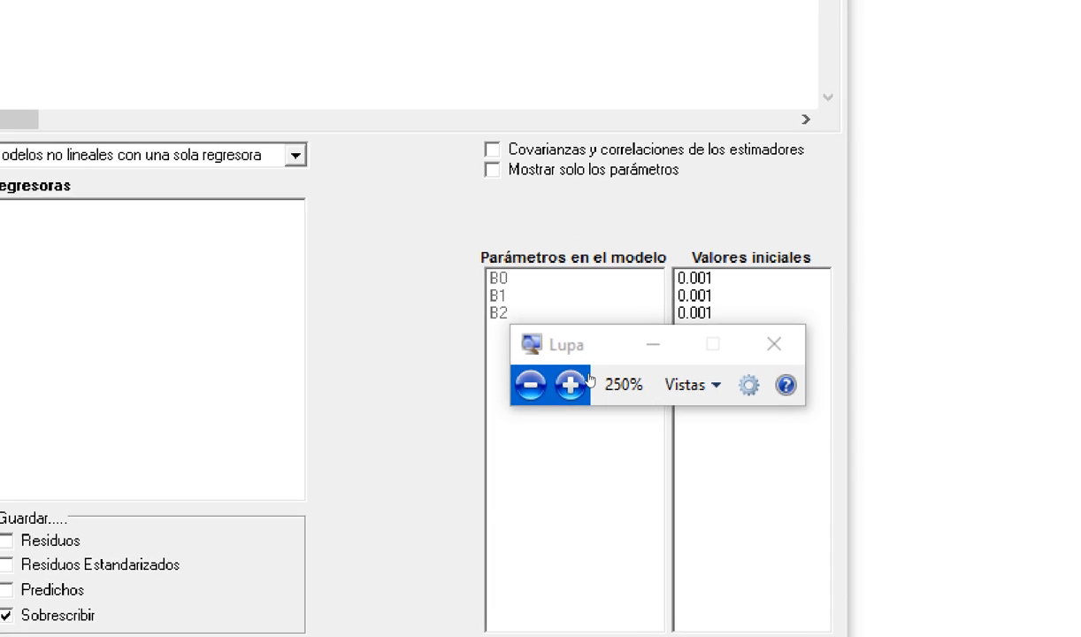
left_click_drag(604, 352, 635, 214)
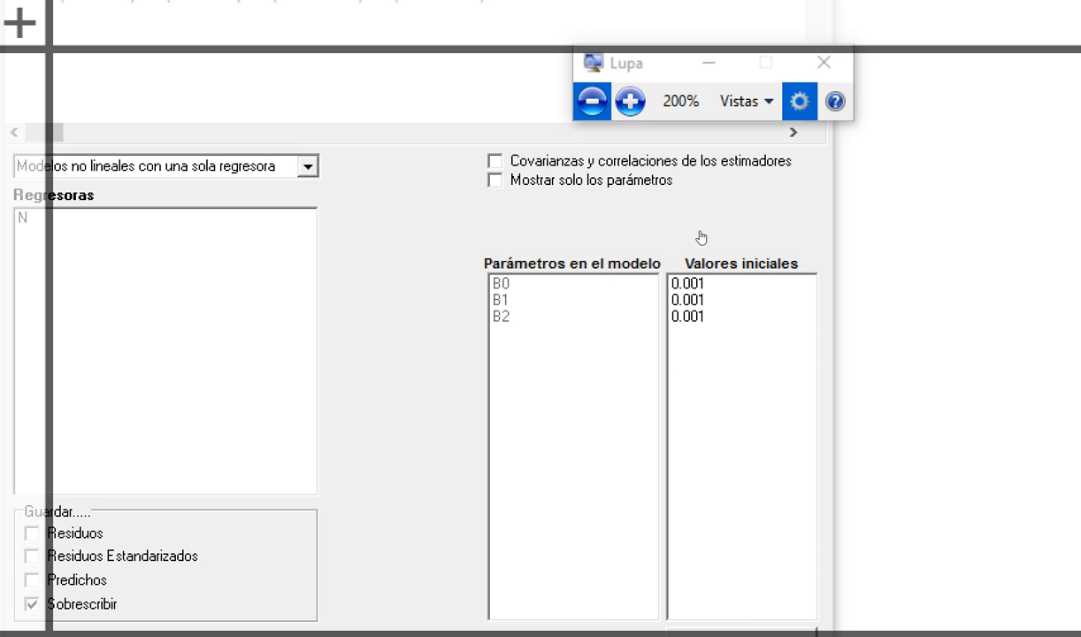
left_click(824, 62)
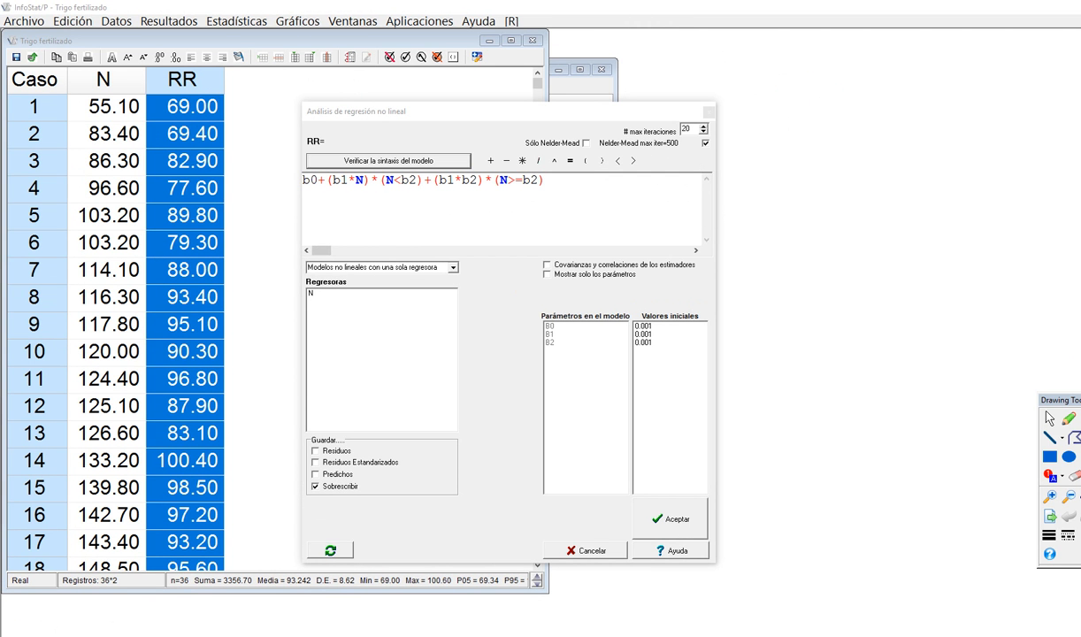
left_click(1049, 439)
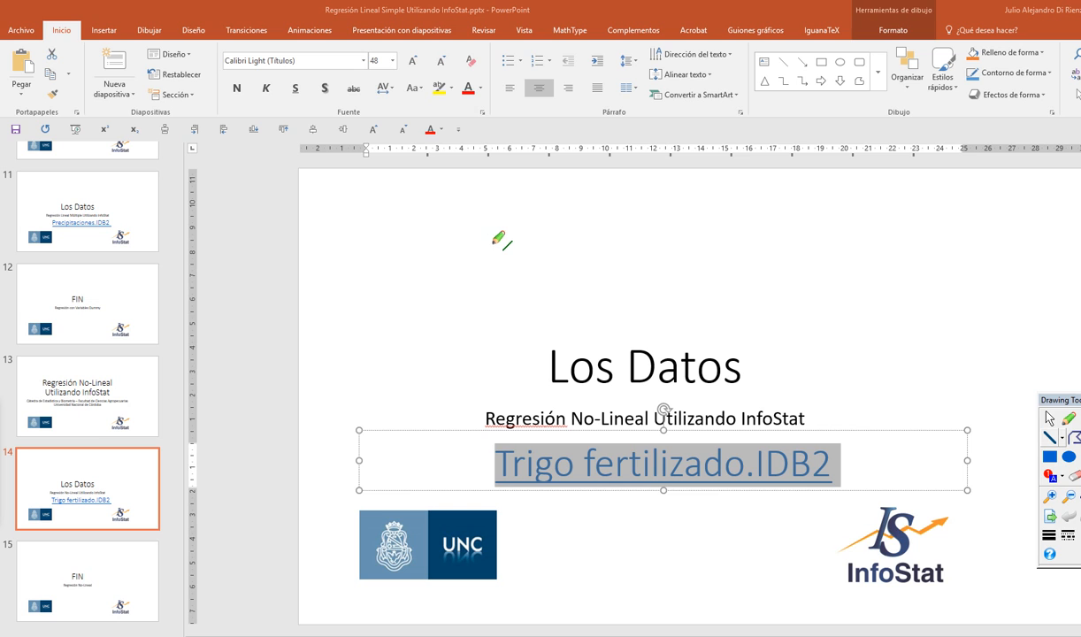
key("alt+Tab")
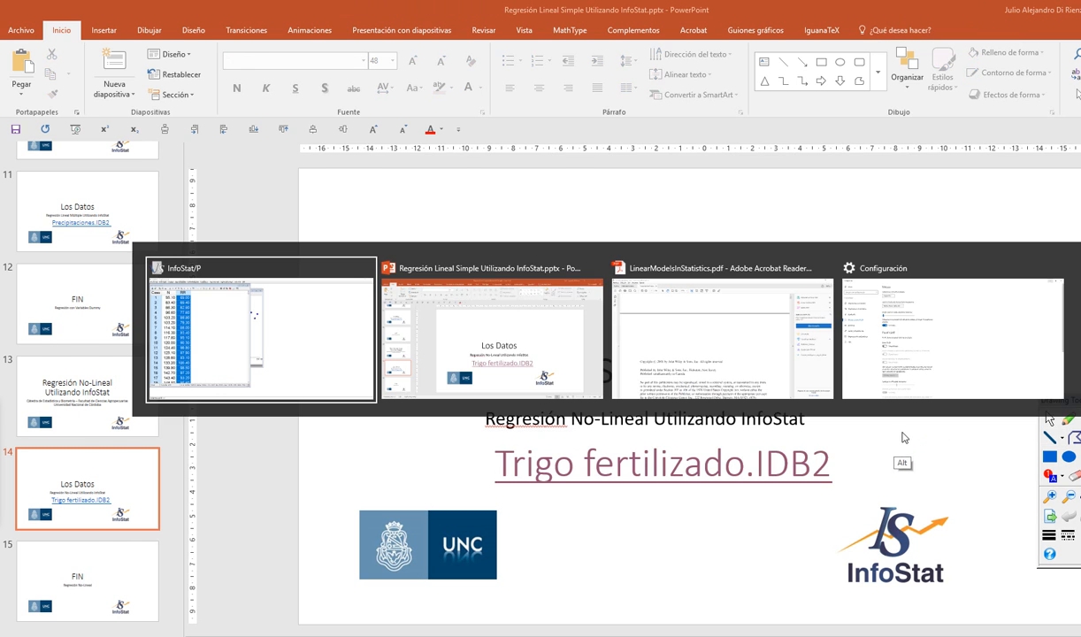
left_click(1070, 417)
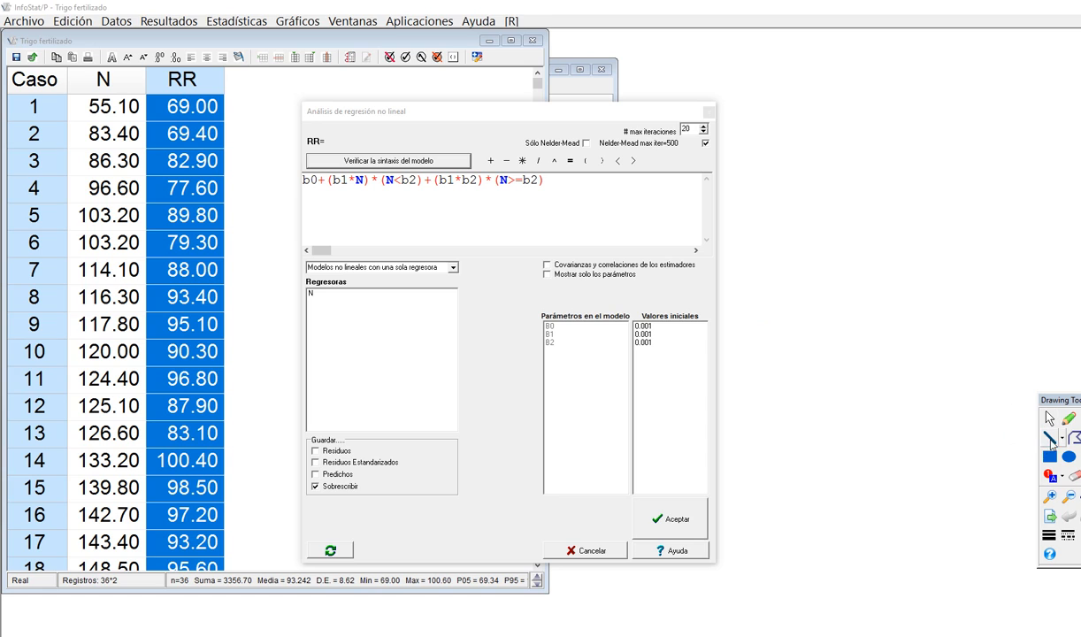
Sketch a pair of axes beside the regression dialog and scatter about ten data points with a rising trend.
mouse_move(795, 209)
left_mouse_down()
mouse_move(802, 484)
mouse_move(795, 477)
mouse_move(872, 459)
mouse_move(1030, 455)
left_mouse_up()
left_click(1068, 419)
left_click(837, 384)
left_click(876, 400)
left_click(893, 332)
left_click(945, 346)
left_click(939, 293)
left_click(922, 231)
left_click(987, 240)
left_click(1013, 284)
left_click(1055, 259)
left_click(1059, 233)
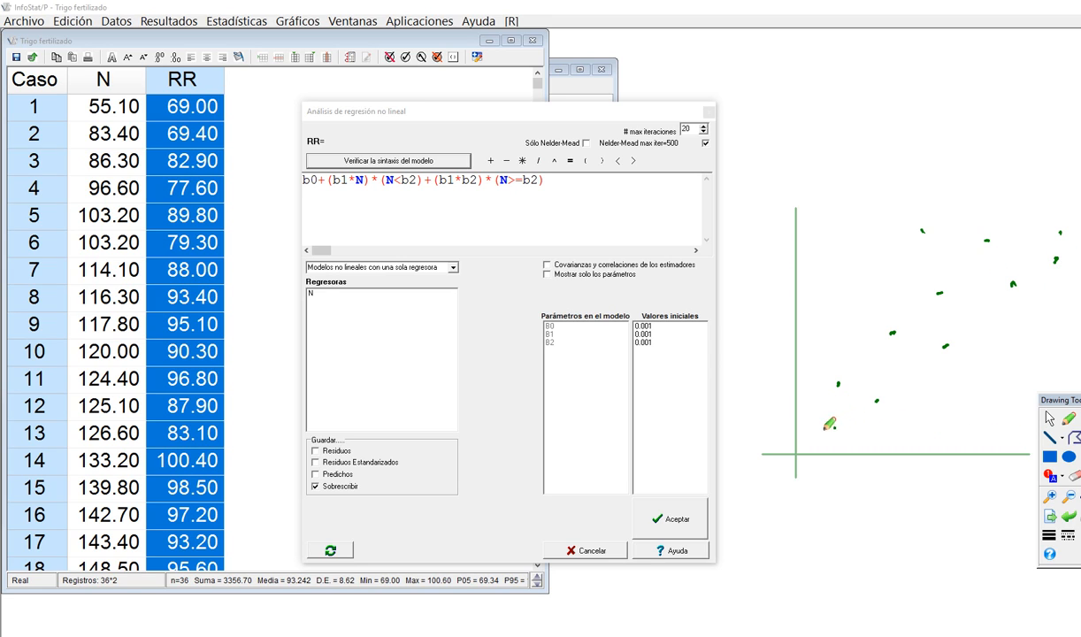
Draw a rising line with a horizontal plateau through the sketched points and mark each point's vertical residual.
mouse_move(821, 414)
left_mouse_down()
mouse_move(985, 275)
mouse_move(1063, 282)
mouse_move(1077, 272)
left_mouse_up()
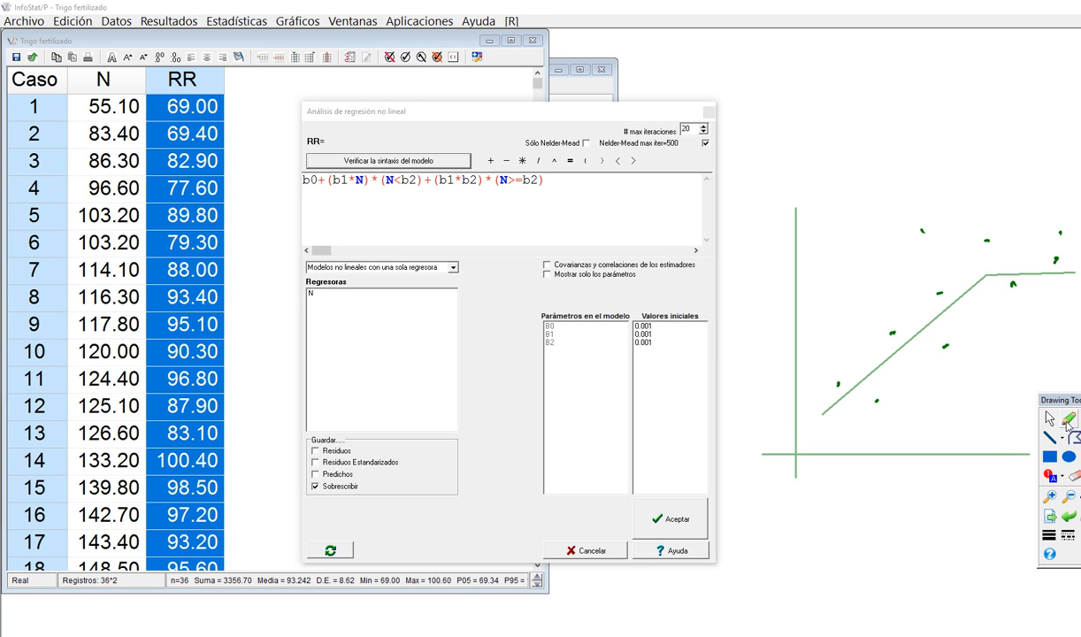
mouse_move(989, 245)
left_mouse_down()
mouse_move(989, 280)
mouse_move(941, 307)
left_mouse_up()
mouse_move(922, 236)
left_mouse_down()
mouse_move(919, 329)
mouse_move(889, 348)
mouse_move(877, 394)
mouse_move(840, 394)
left_mouse_up()
left_click_drag(1014, 277, 1012, 288)
left_click_drag(947, 312, 944, 345)
left_click_drag(1054, 262, 1052, 275)
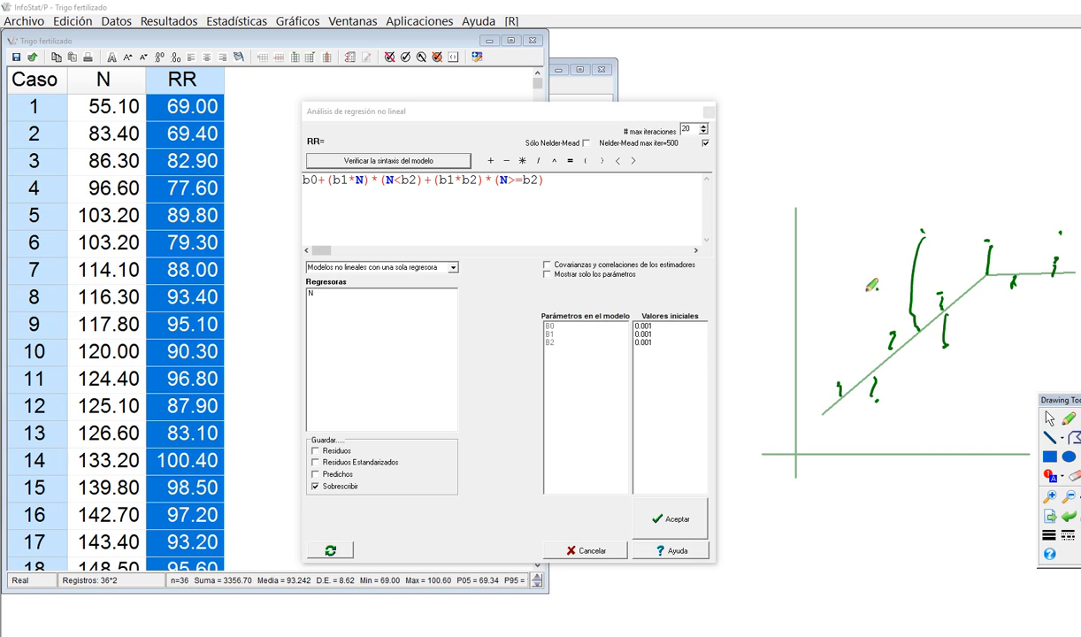
Label the residuals in the sketch and write the circled sum ΣRi² = SC above it.
left_click_drag(917, 275, 929, 272)
mouse_move(840, 380)
left_mouse_down()
mouse_move(842, 367)
mouse_move(894, 392)
left_mouse_up()
left_click_drag(896, 384, 903, 389)
left_click_drag(872, 350, 884, 349)
mouse_move(865, 137)
left_mouse_down()
mouse_move(849, 151)
mouse_move(865, 168)
mouse_move(905, 164)
mouse_move(901, 150)
mouse_move(914, 142)
left_mouse_up()
mouse_move(849, 110)
left_mouse_down()
mouse_move(809, 173)
mouse_move(844, 111)
left_mouse_up()
left_click_drag(933, 159, 945, 158)
left_click_drag(934, 166, 994, 169)
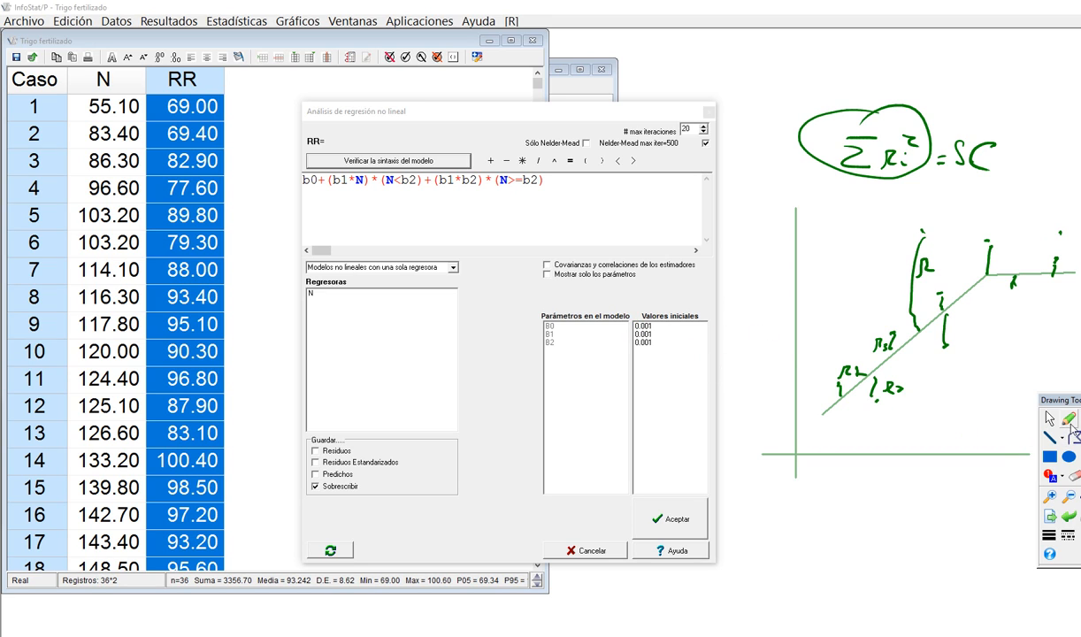
Draw a second line-plateau curve close to the first and write a circled "minima" above the sum of squares.
left_click(1054, 440)
mouse_move(829, 418)
left_mouse_down()
mouse_move(950, 329)
mouse_move(949, 280)
mouse_move(934, 262)
mouse_move(982, 282)
mouse_move(986, 271)
left_mouse_up()
left_click_drag(986, 272, 1080, 273)
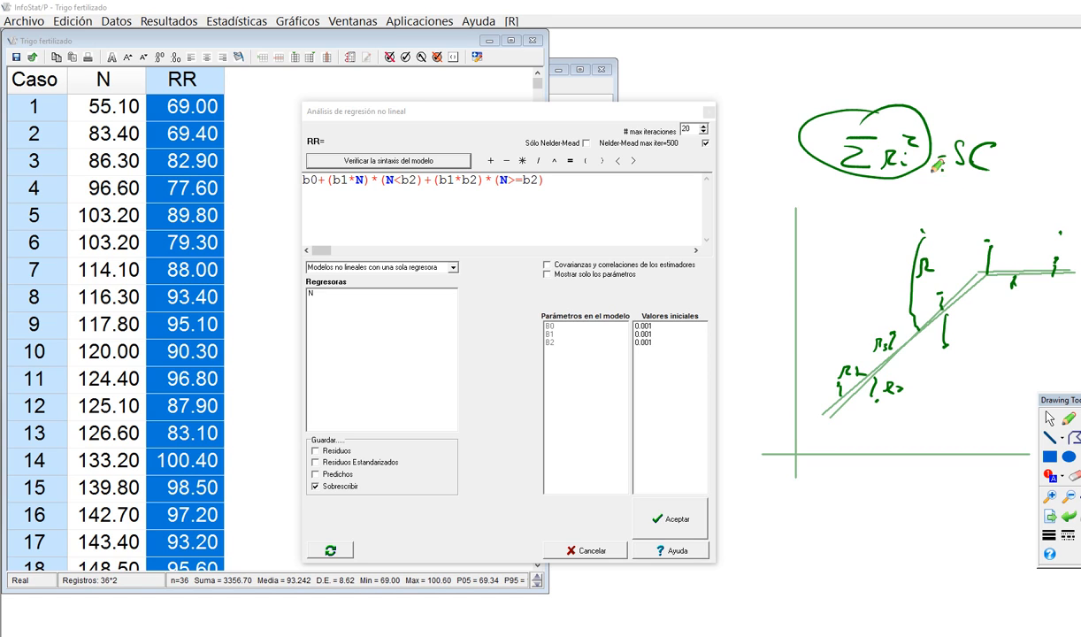
mouse_move(788, 90)
left_mouse_down()
mouse_move(812, 89)
mouse_move(814, 67)
mouse_move(827, 81)
mouse_move(944, 87)
mouse_move(928, 78)
mouse_move(778, 90)
mouse_move(793, 60)
left_mouse_up()
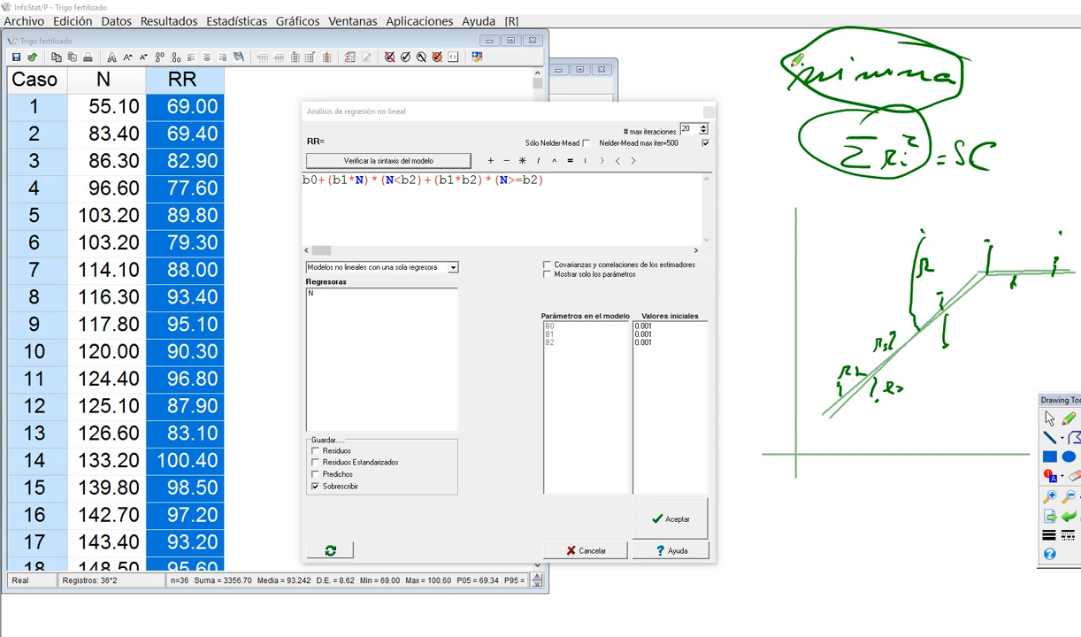
Clear all the annotations from the screen and return to the nonlinear regression dialog.
left_click_drag(1074, 402, 1027, 385)
left_click(1022, 402)
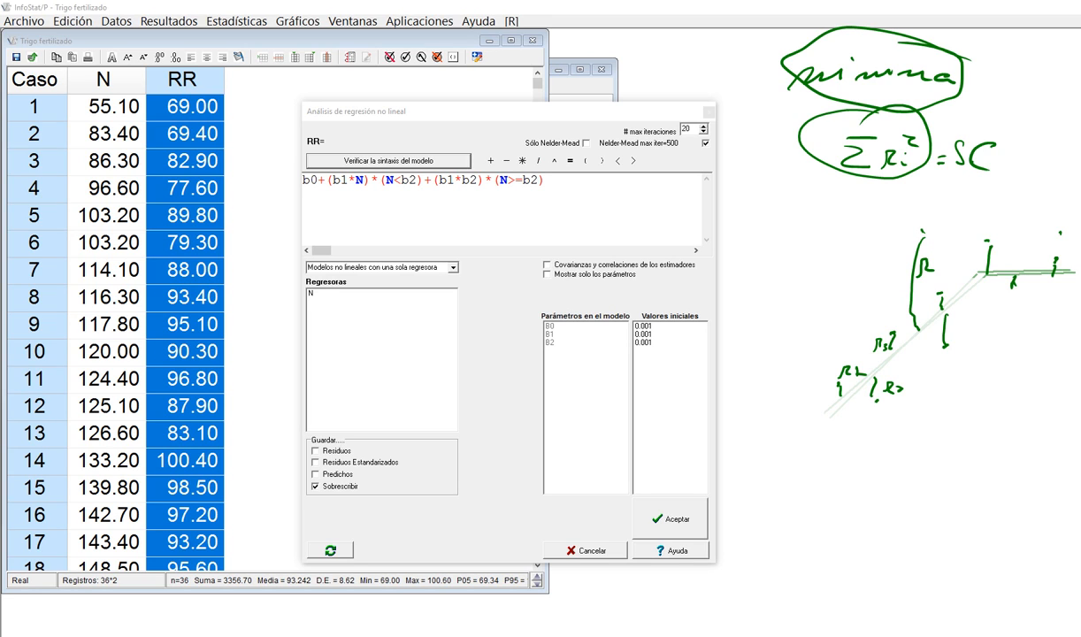
key("Escape")
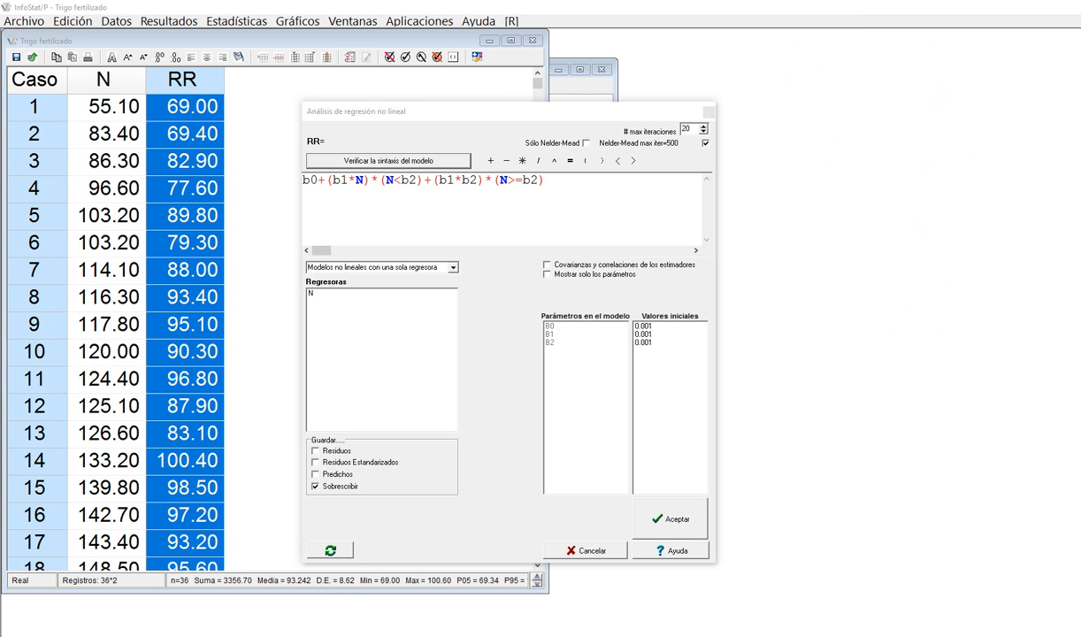
key("alt+Tab")
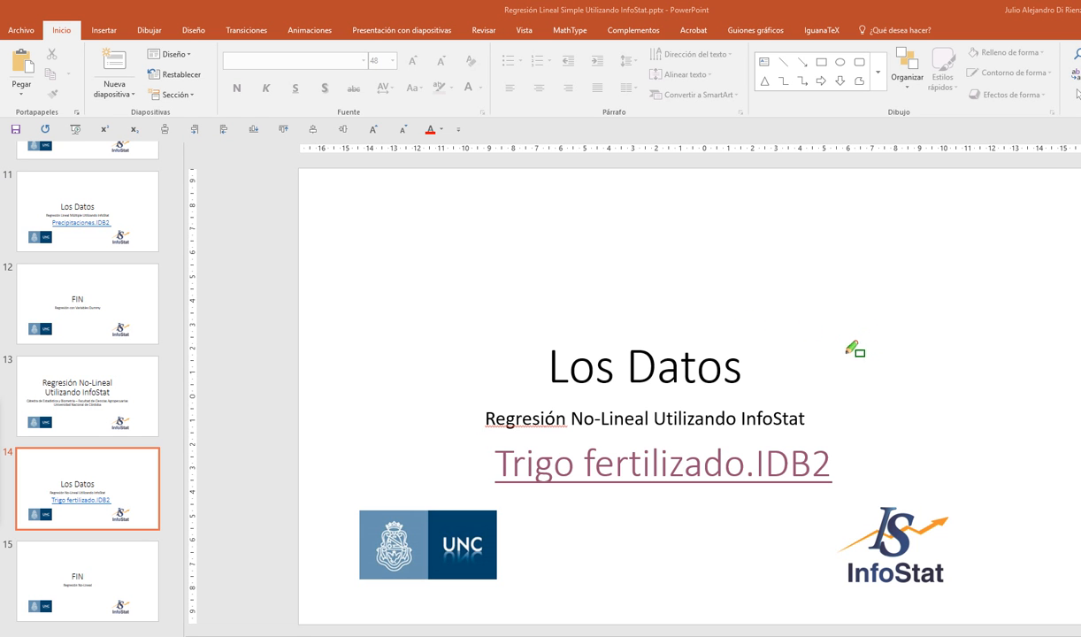
key("alt+Tab")
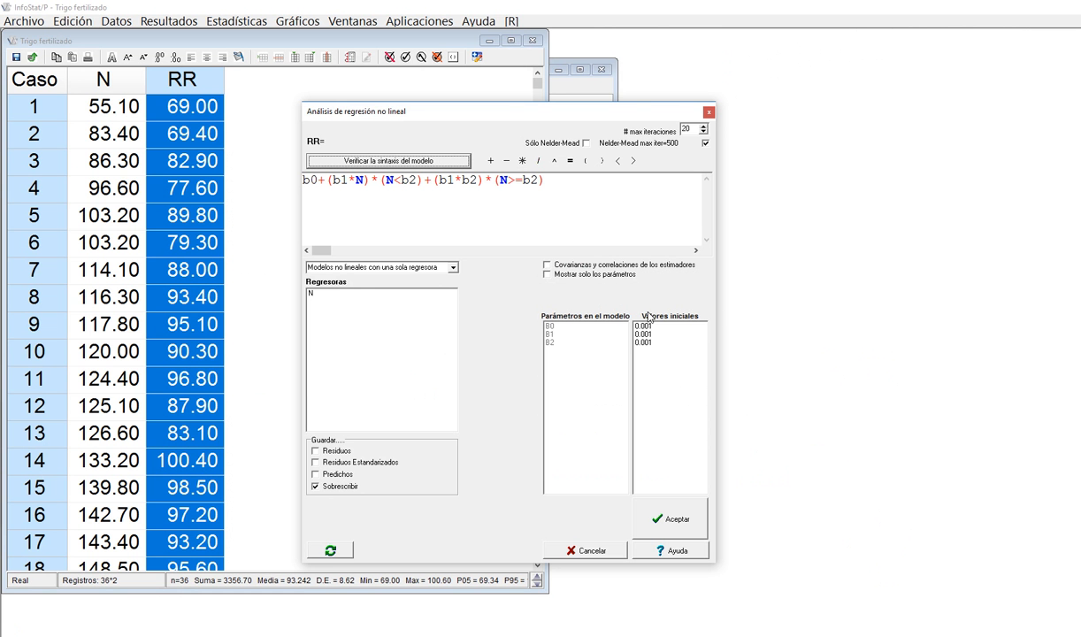
Set the initial value of parameter B2 to 120 and run the nonlinear regression.
key("F9")
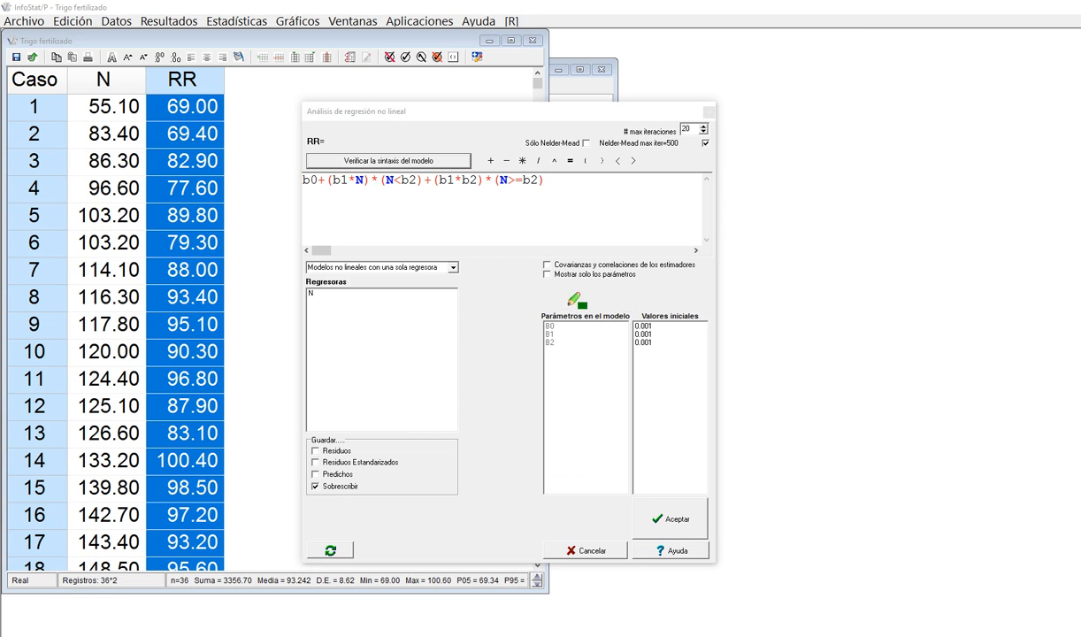
left_click_drag(628, 309, 714, 383)
left_click(647, 342)
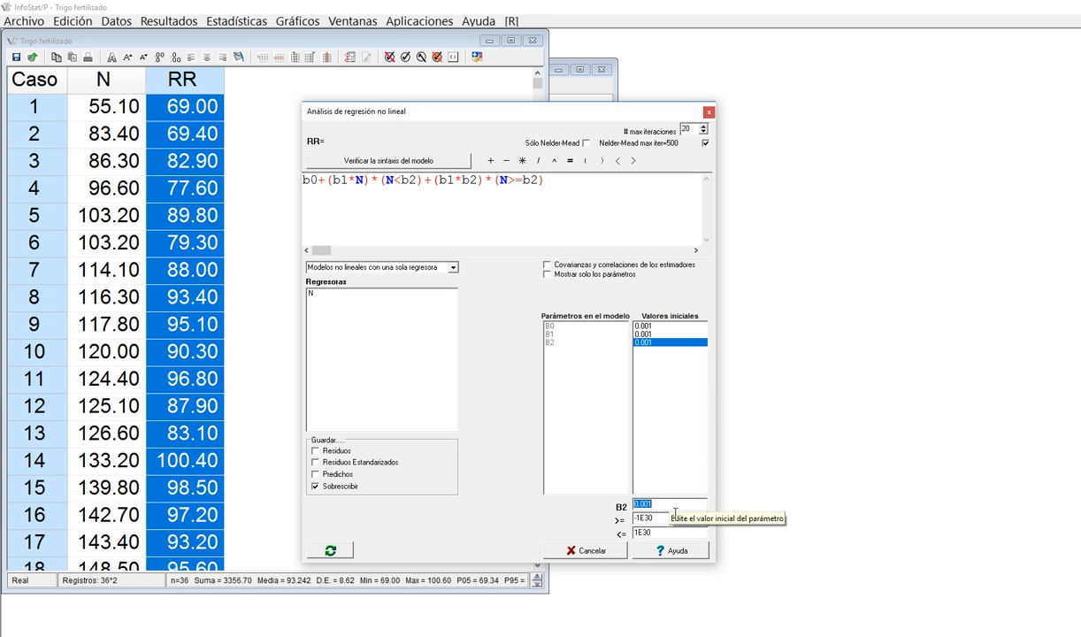
type("120")
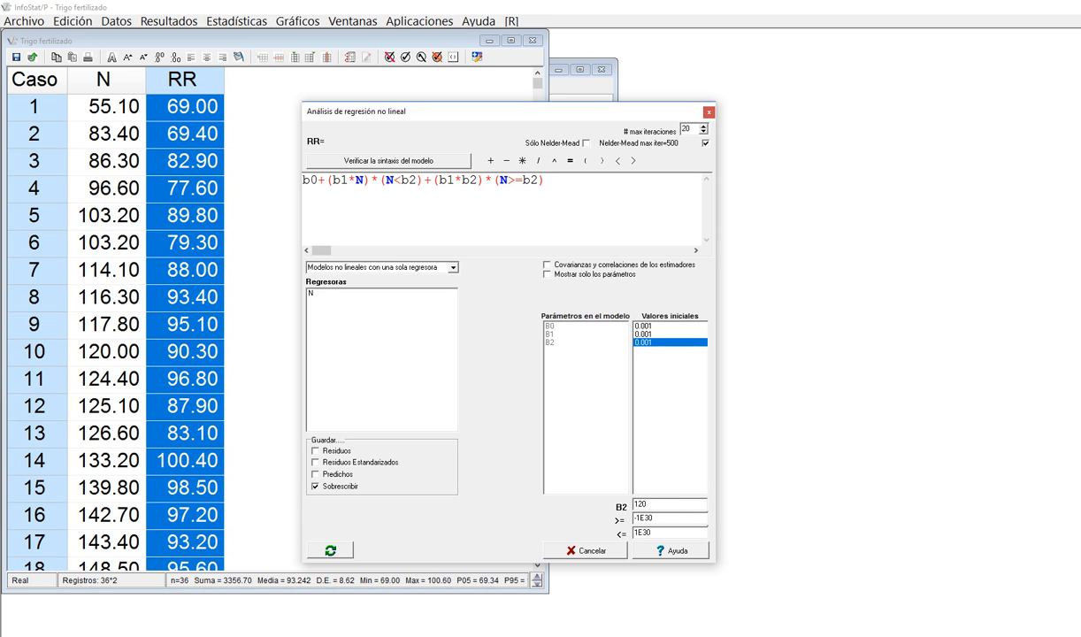
key("Return")
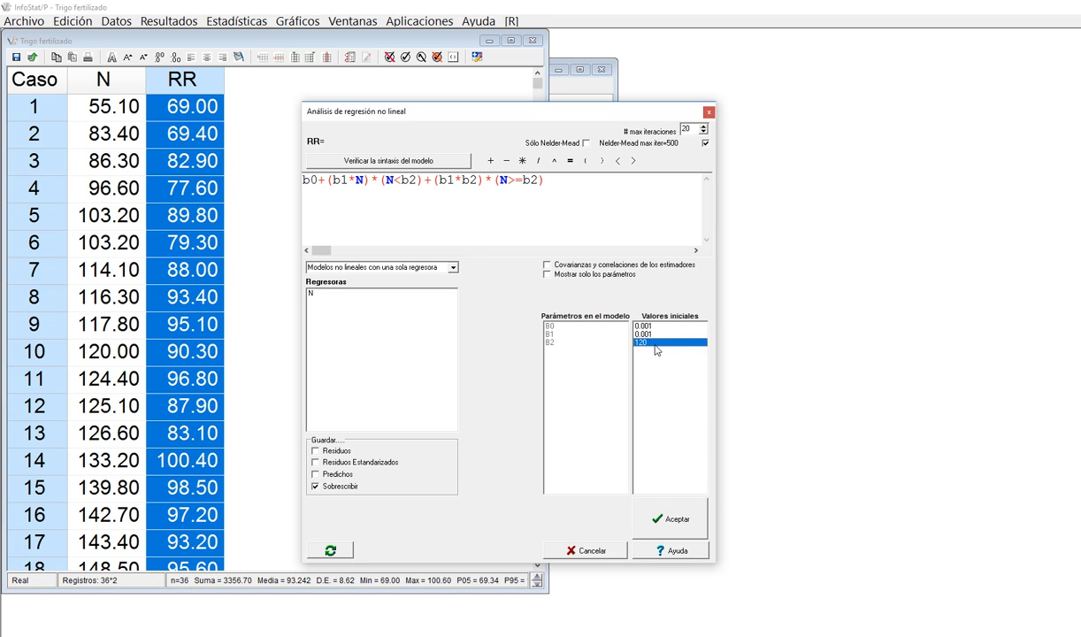
left_click(674, 523)
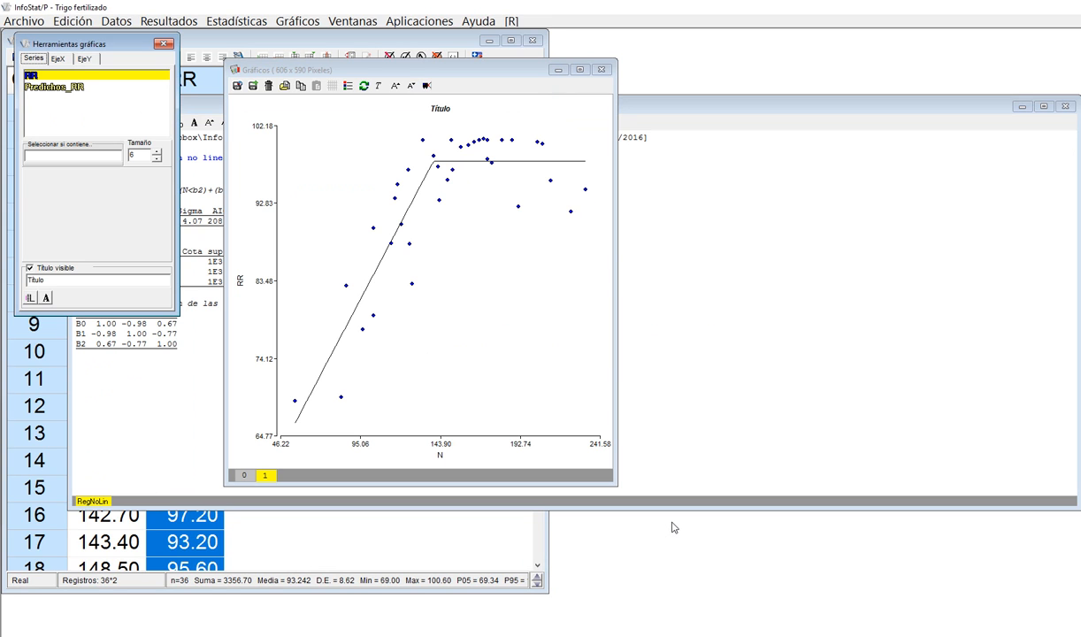
Move the fitted chart away from the output, bring the results window to the front and enlarge its text.
left_click_drag(407, 67, 688, 186)
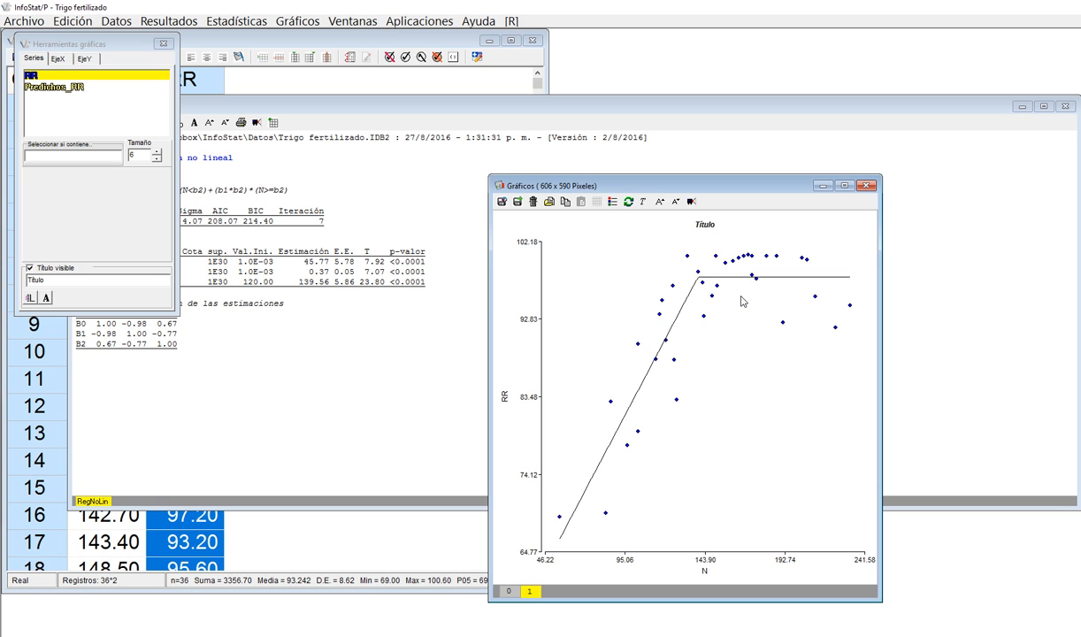
left_click(224, 325)
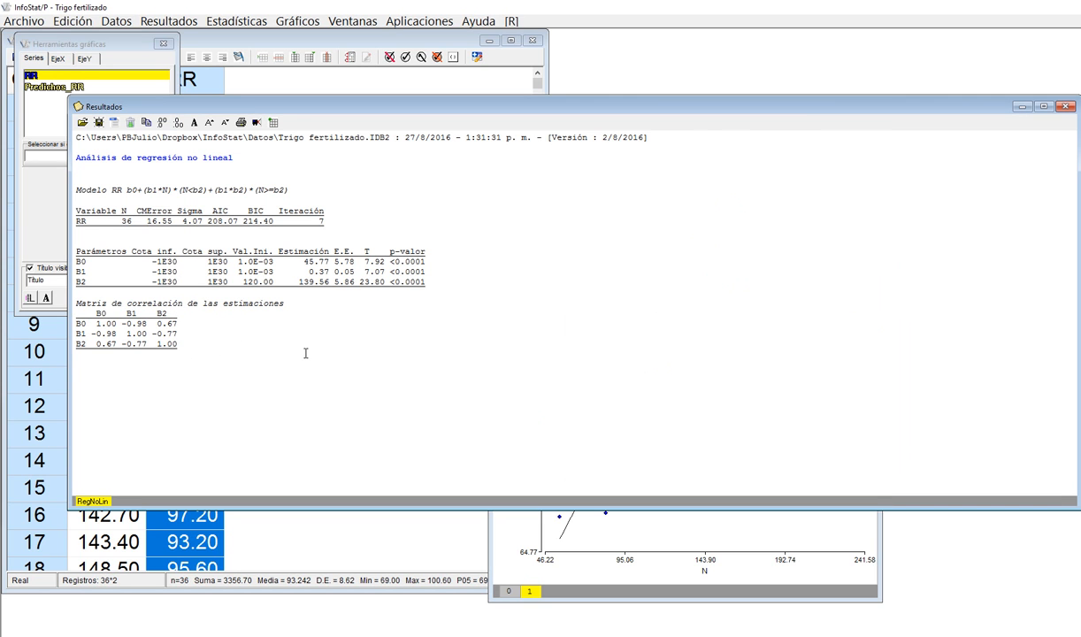
scroll(305, 353, "up", 3)
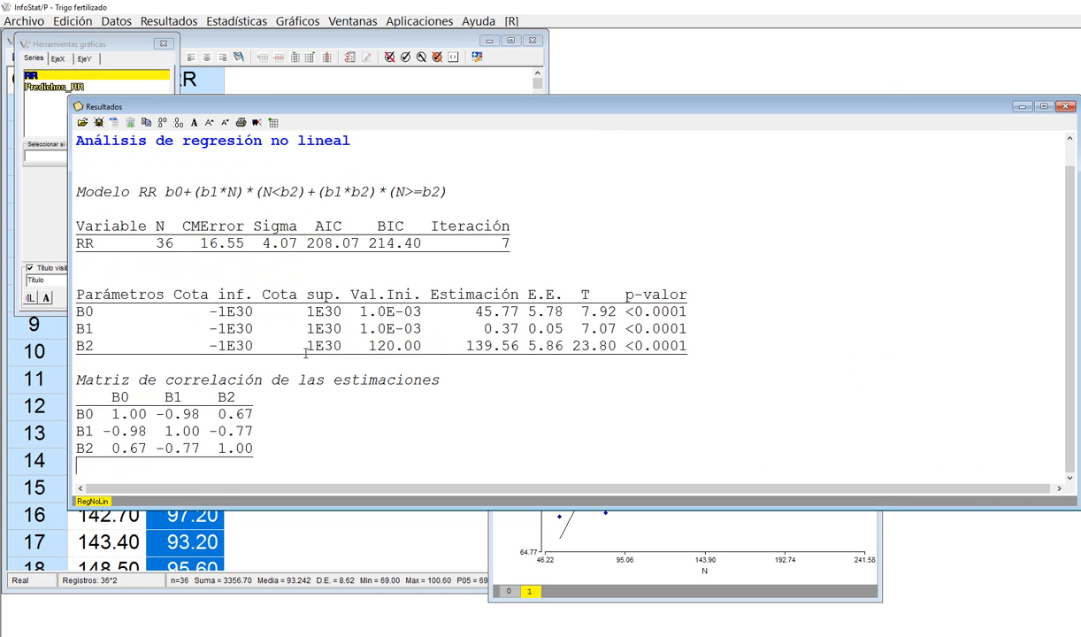
Highlight the B0, B1 and B2 rows of the results, the B1 estimate and the B2 standard error to examine them.
left_click_drag(359, 311, 421, 311)
left_click_drag(76, 309, 458, 315)
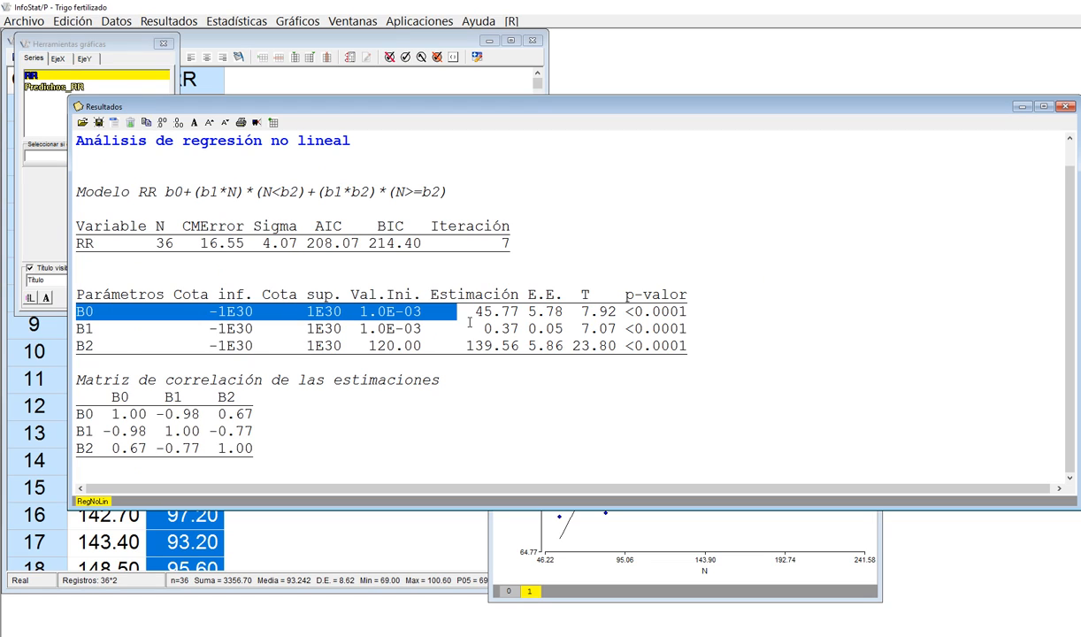
left_click_drag(78, 322, 448, 335)
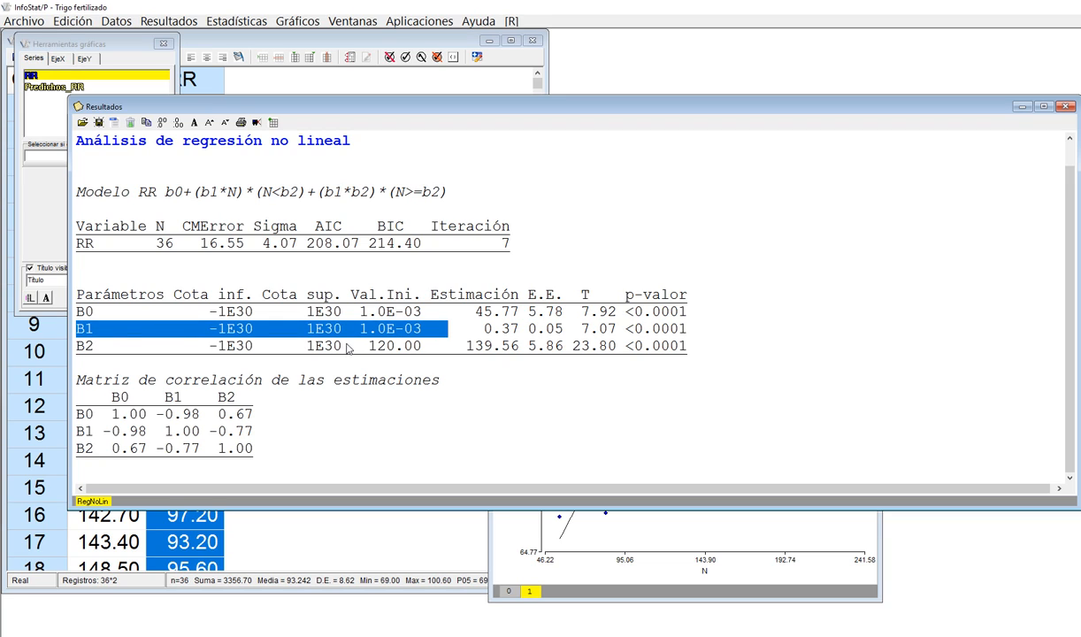
left_click_drag(447, 344, 44, 341)
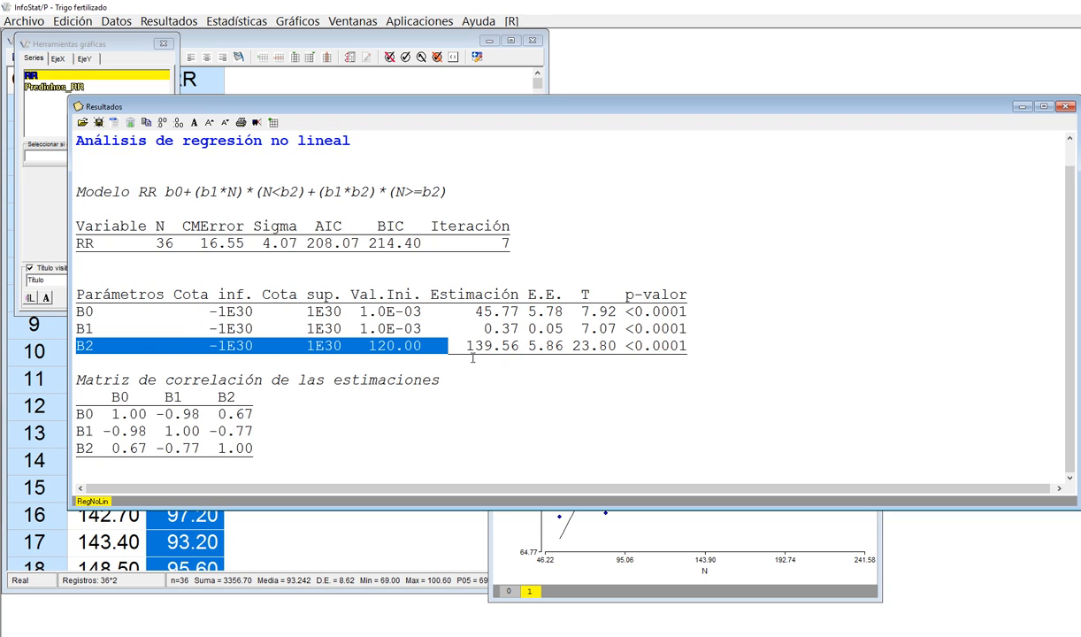
left_click_drag(465, 346, 519, 329)
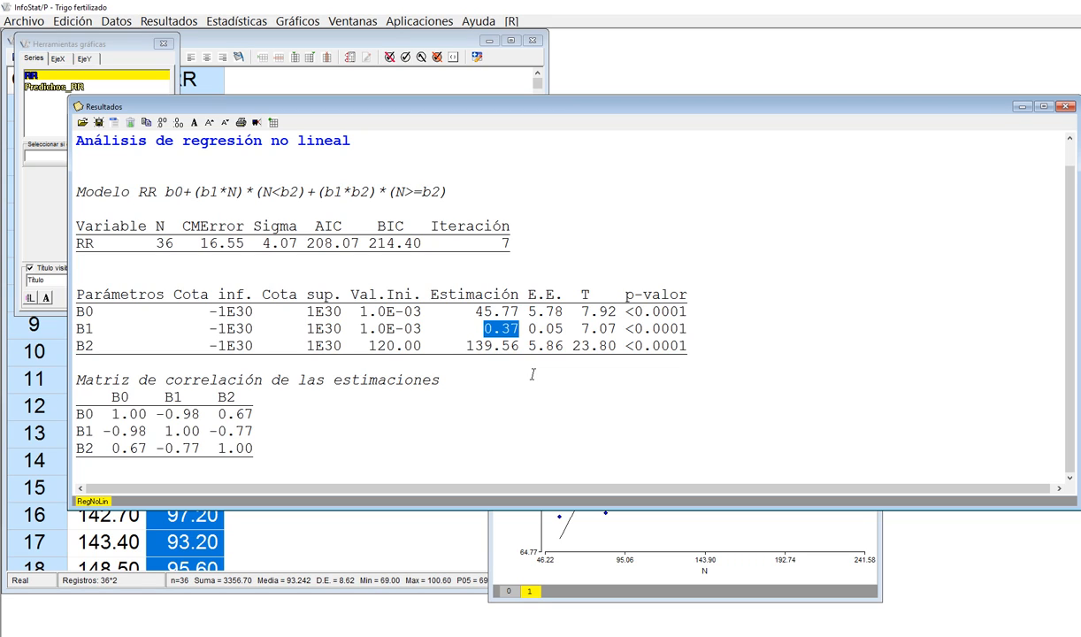
left_click_drag(456, 346, 569, 351)
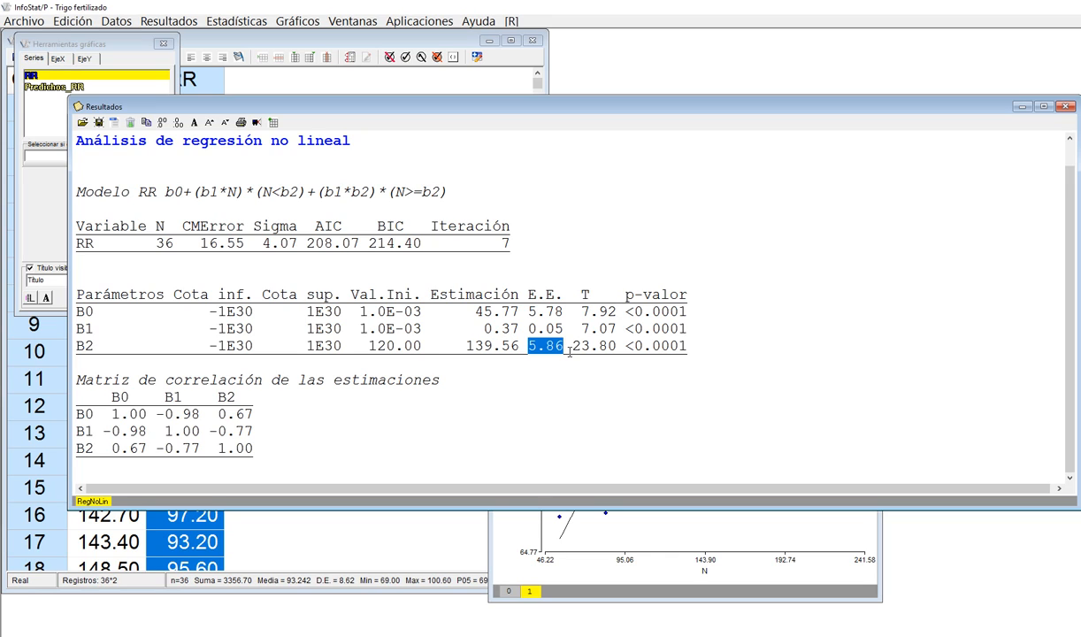